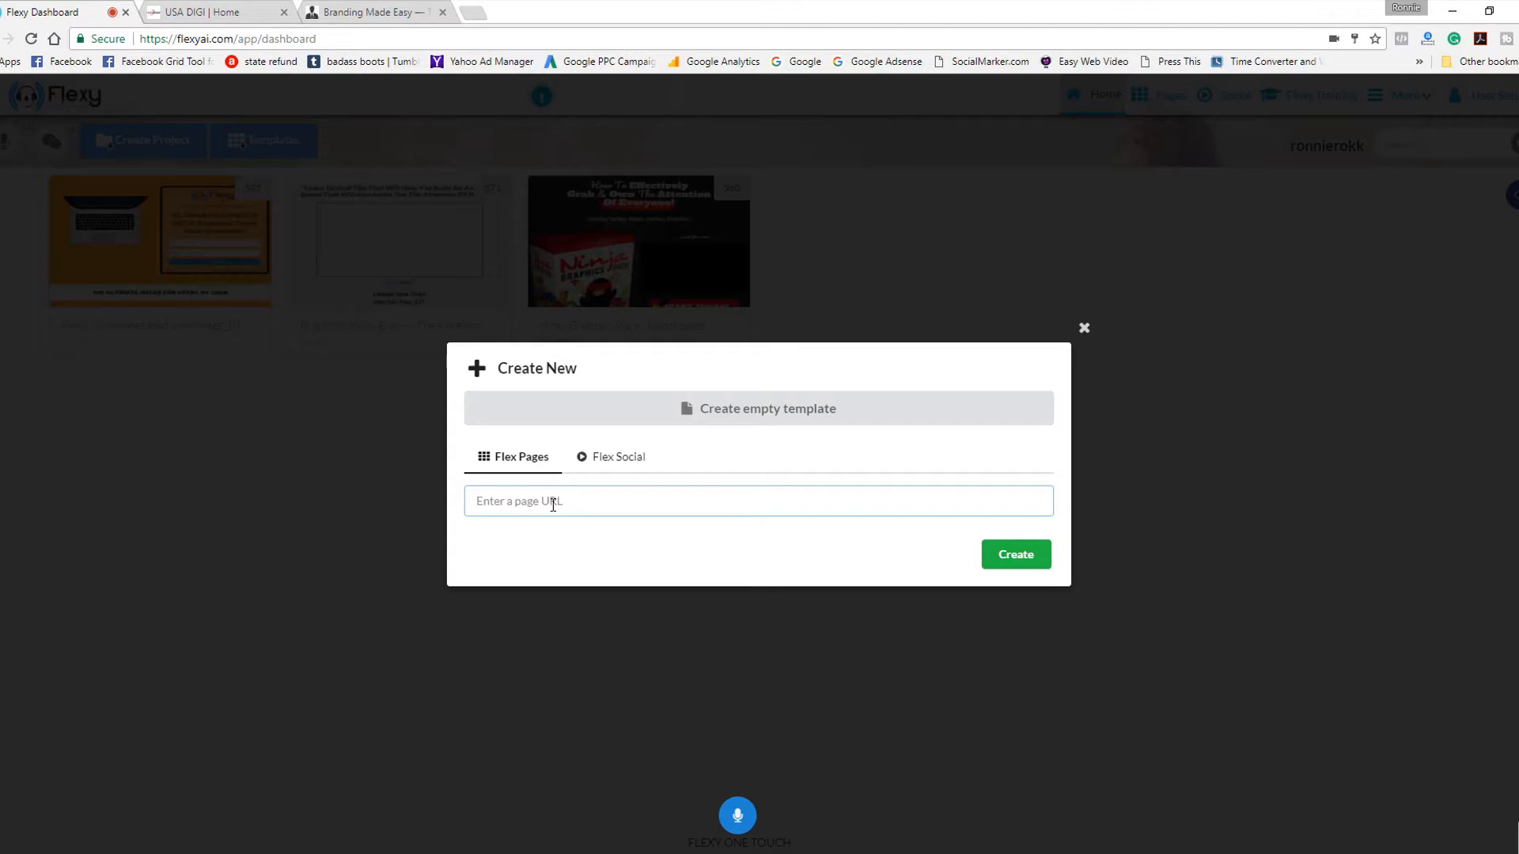
{"action": "left_click", "coordinate": [294, 9]}
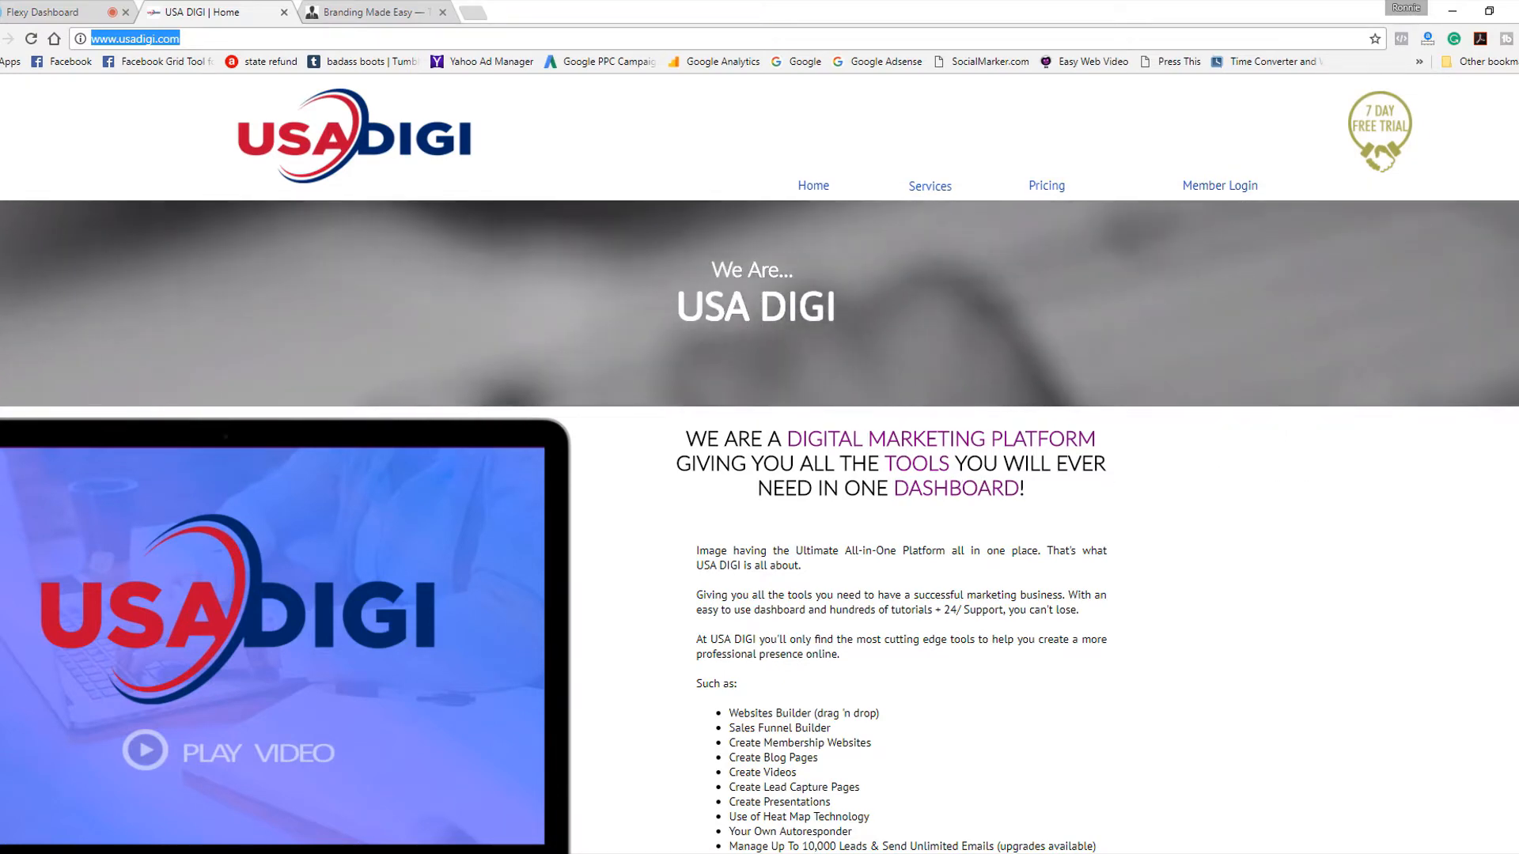
{"action": "scroll", "coordinate": [760, 462], "scroll_direction": "down", "scroll_amount": 15}
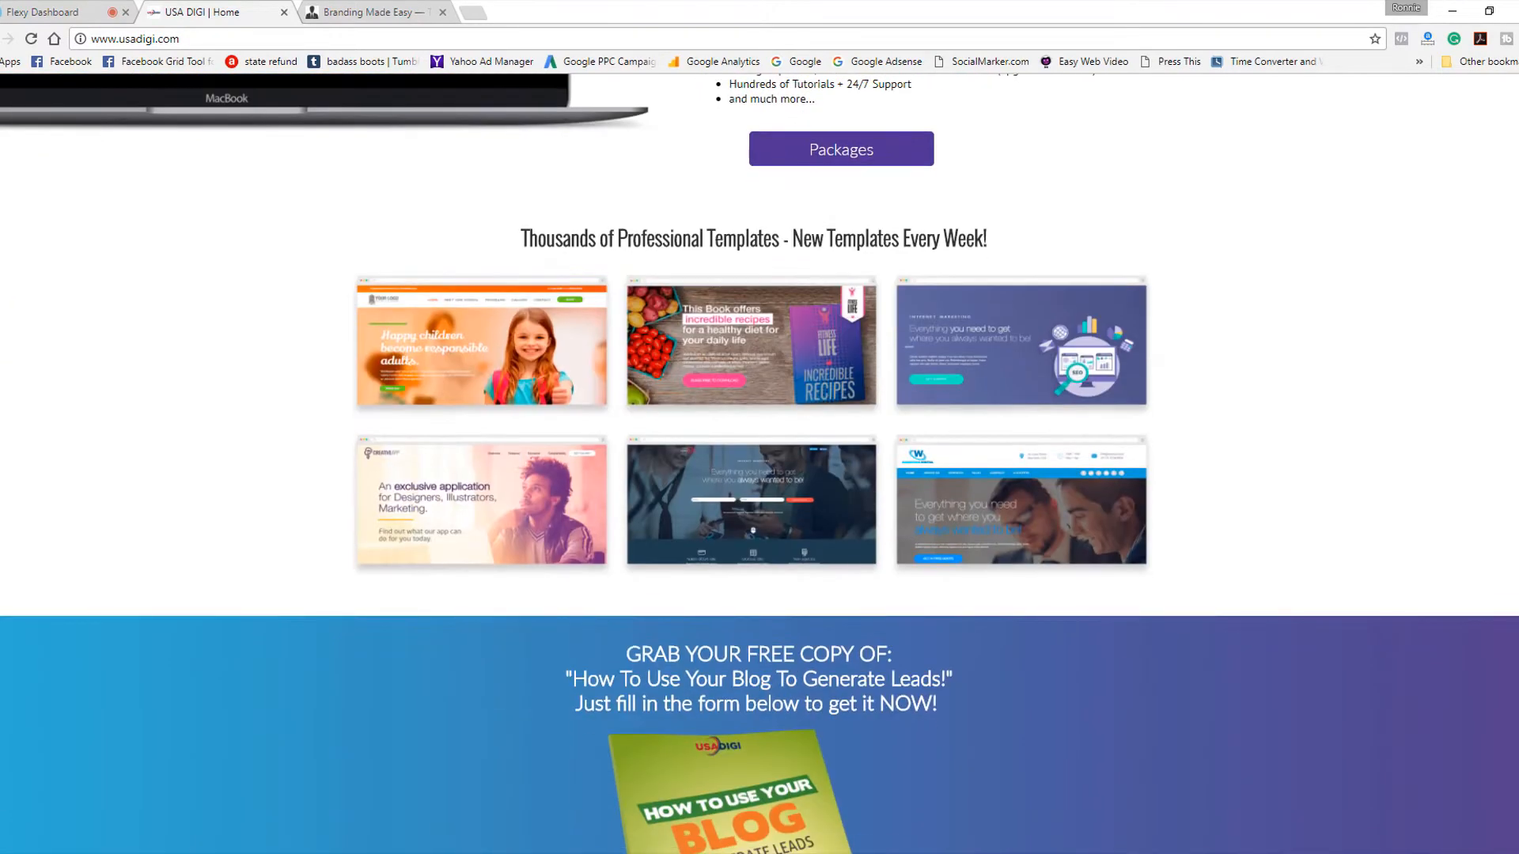
{"action": "scroll", "coordinate": [759, 462], "scroll_direction": "down", "scroll_amount": 11}
{"action": "scroll", "coordinate": [759, 461], "scroll_direction": "up", "scroll_amount": 20}
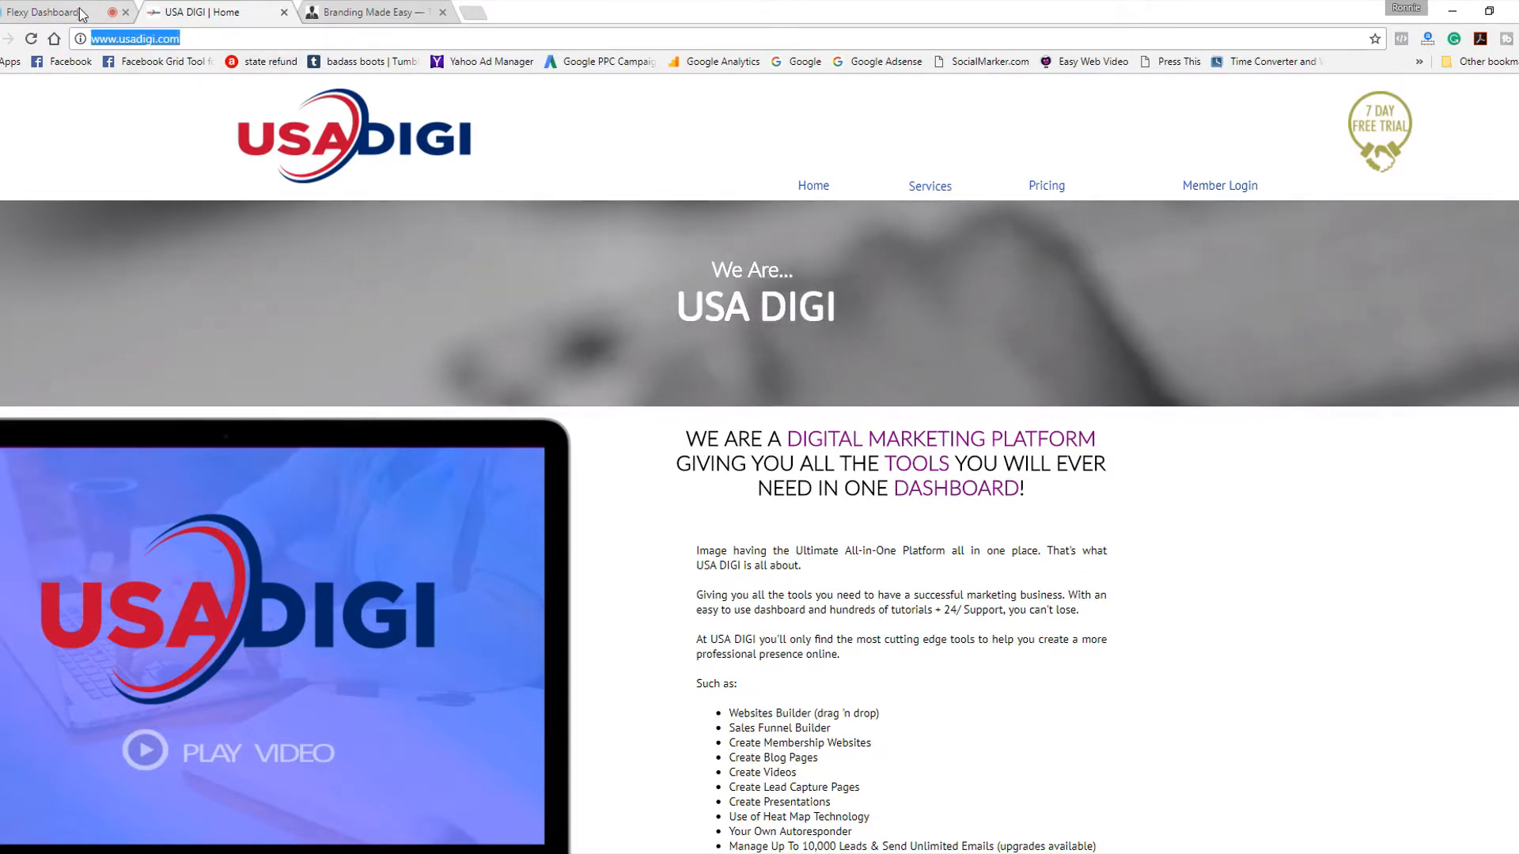
Create a new Flex Pages project in Flexy from the copied USA DIGI page URL.
{"action": "left_click", "coordinate": [79, 13]}
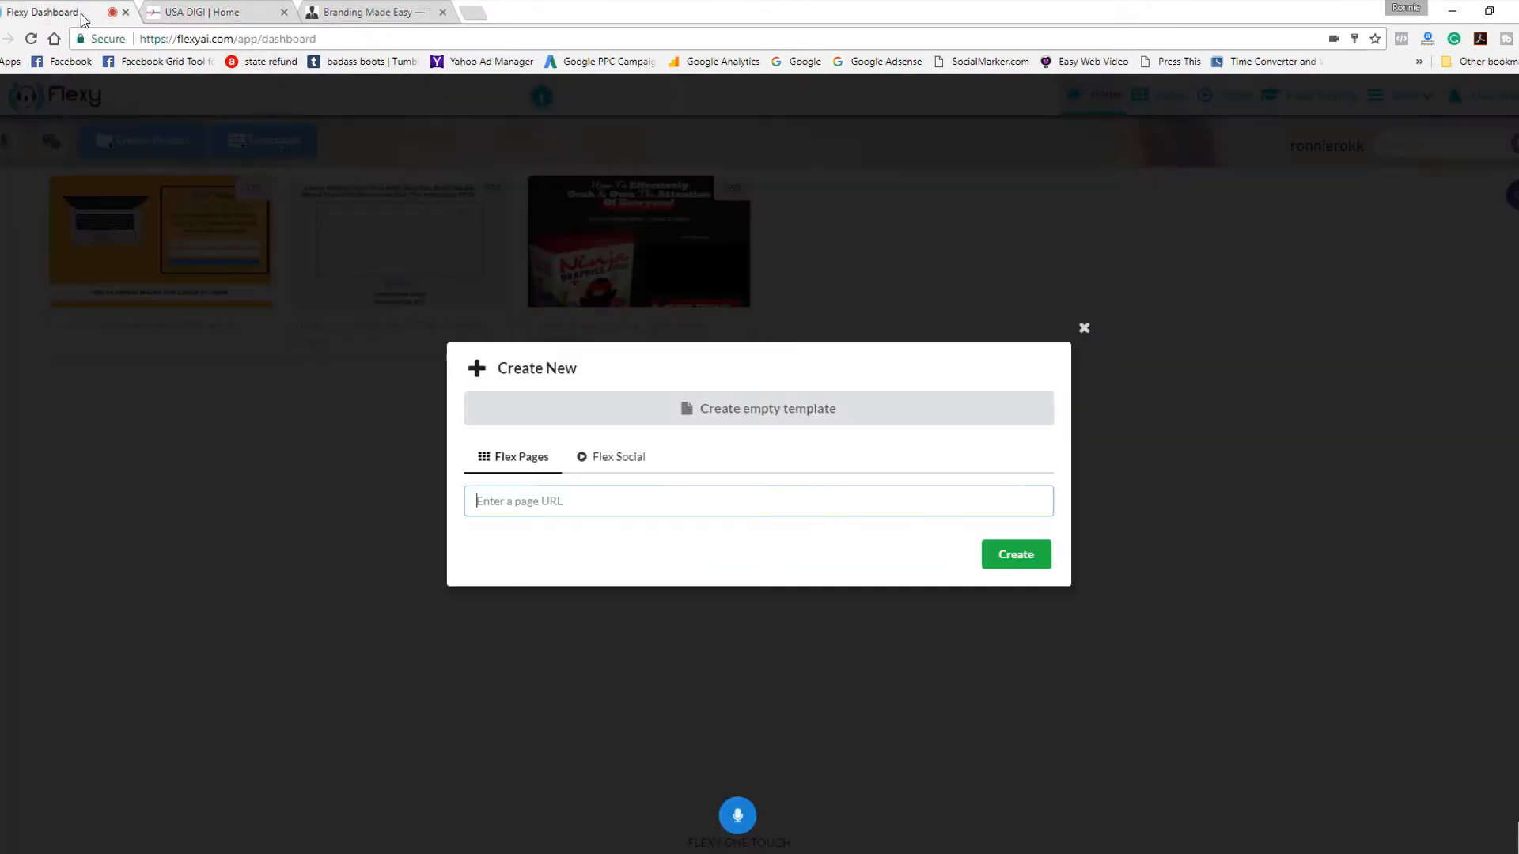
{"action": "right_click", "coordinate": [516, 503]}
{"action": "left_click", "coordinate": [554, 603]}
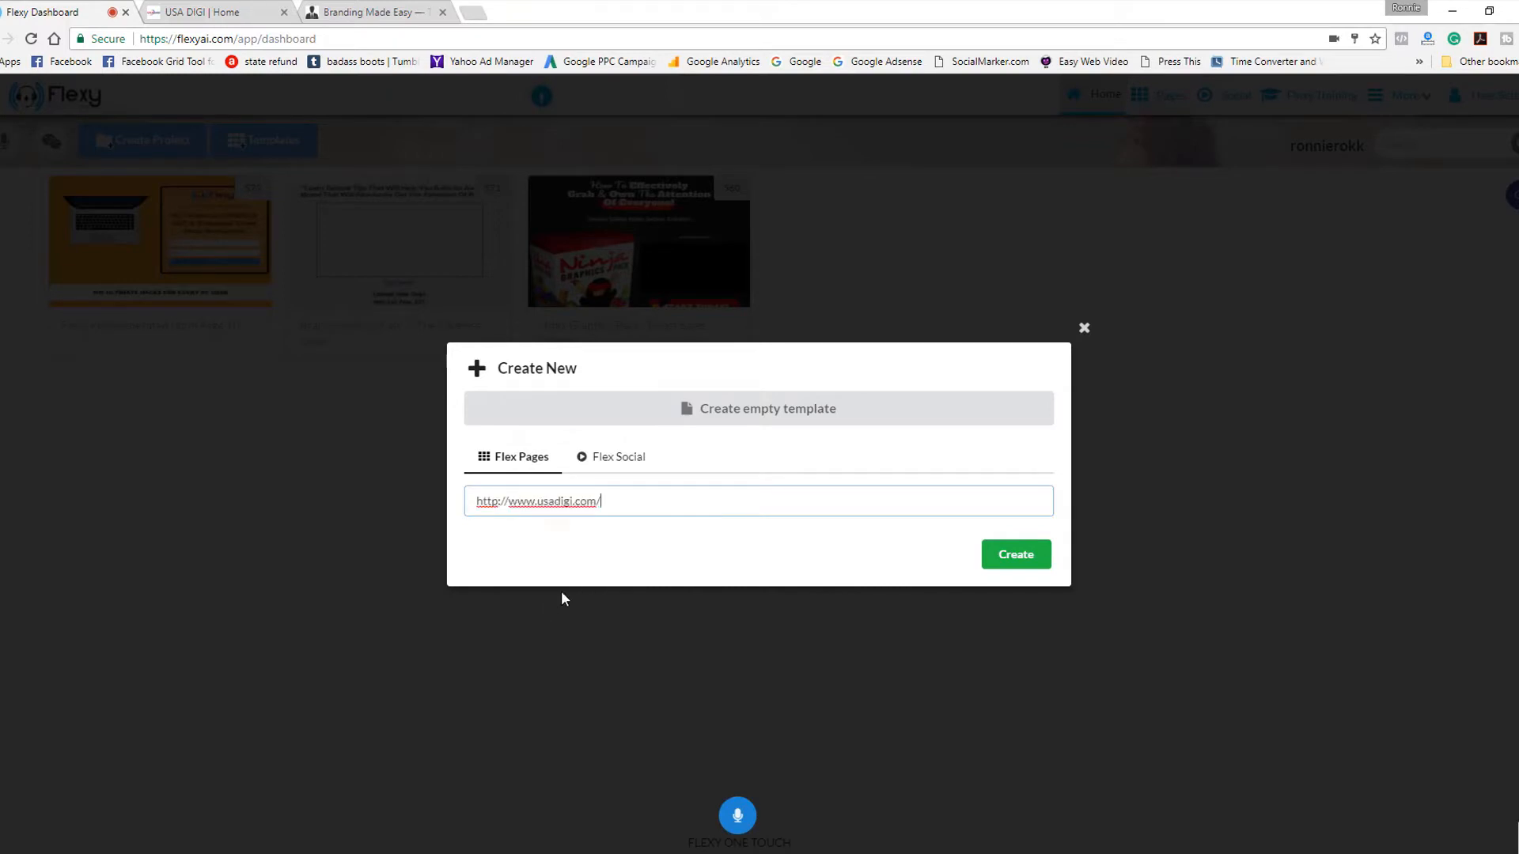
{"action": "left_click", "coordinate": [1015, 554]}
Duplicate the newly created USA DIGI | Home project on the dashboard.
{"action": "mouse_move", "coordinate": [159, 235]}
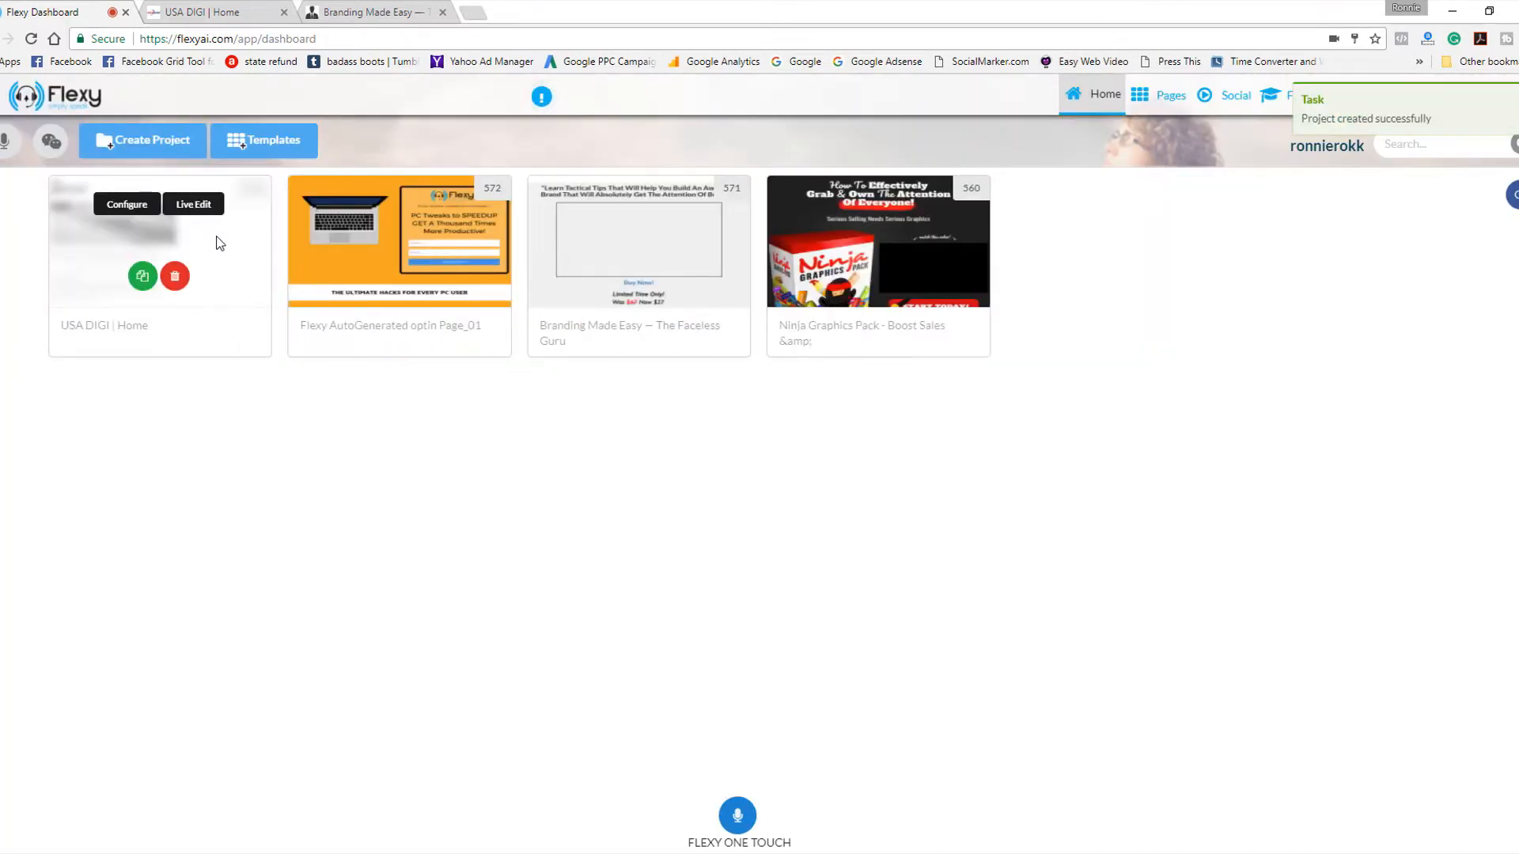
{"action": "left_click", "coordinate": [143, 278]}
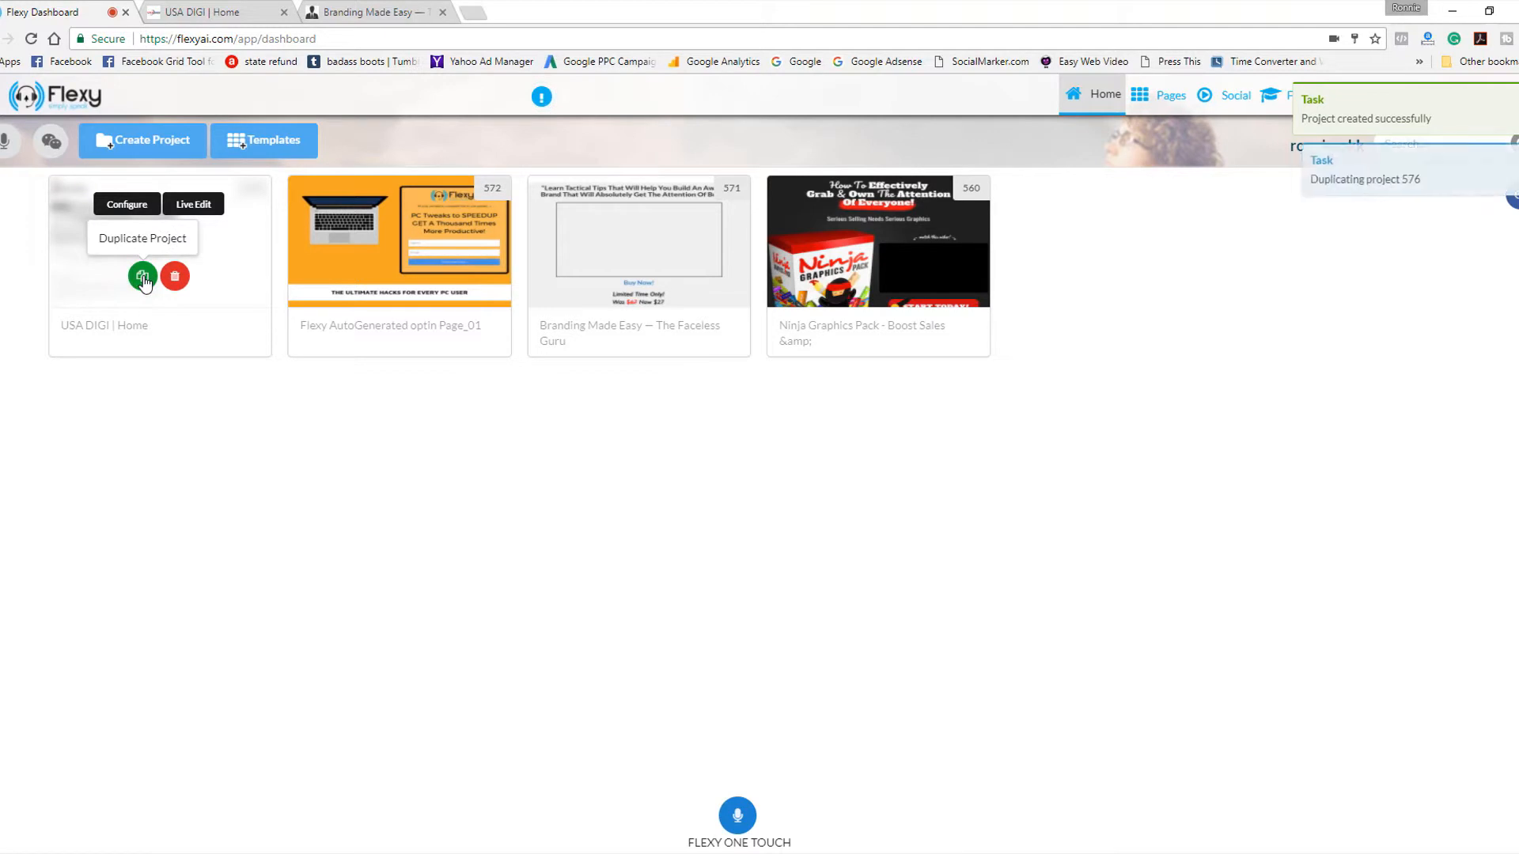
{"action": "mouse_move", "coordinate": [210, 271]}
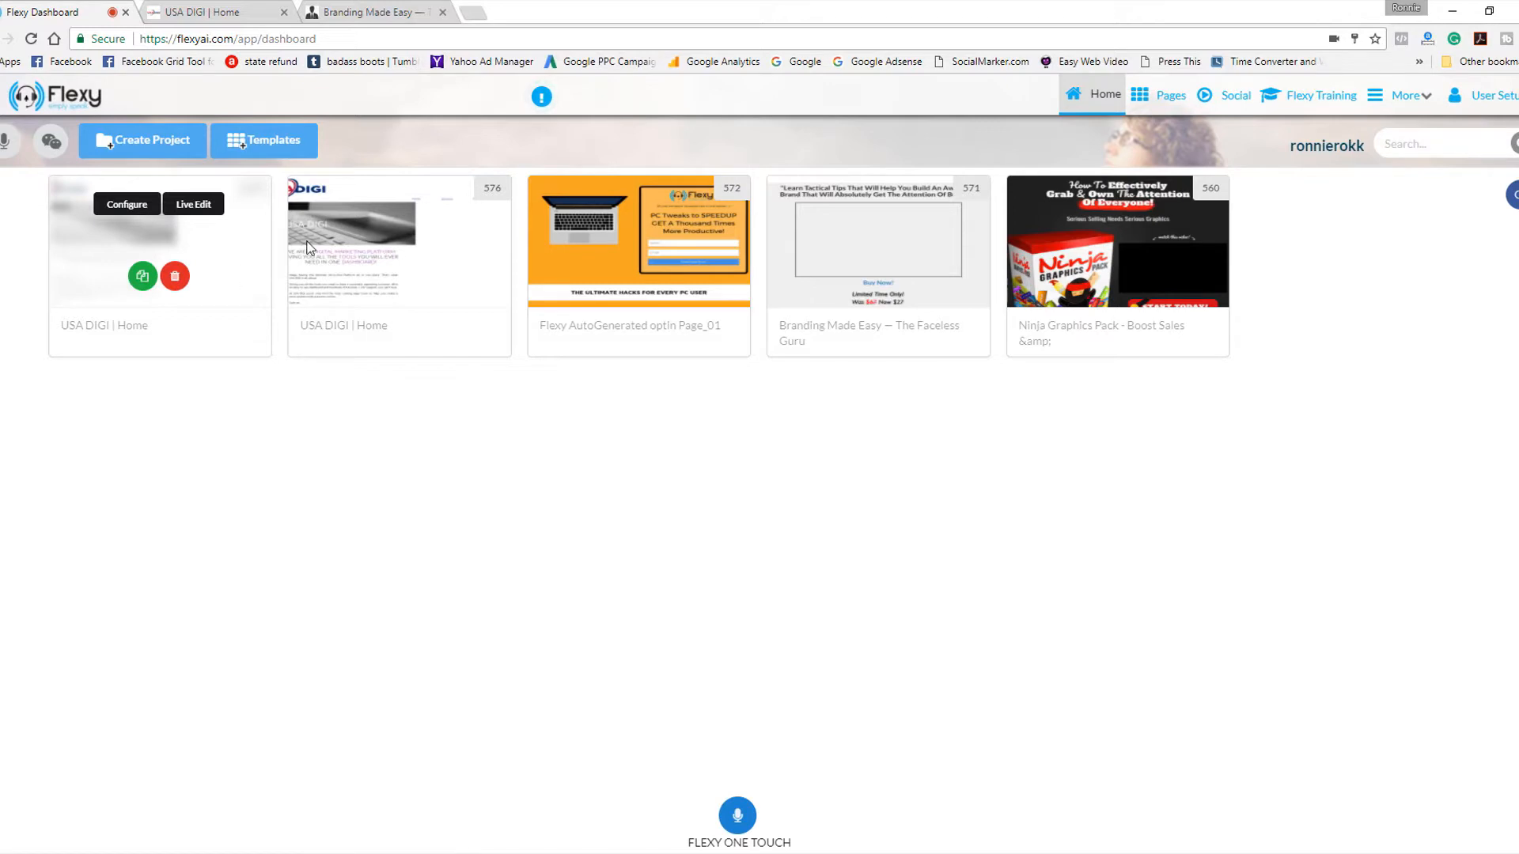
In project 576's live editor, replace the headline with "When You Get Started With USA DIGI You Can Kiss All Other Tools And Their Costly Pricetags Goodbye!".
{"action": "mouse_move", "coordinate": [403, 230]}
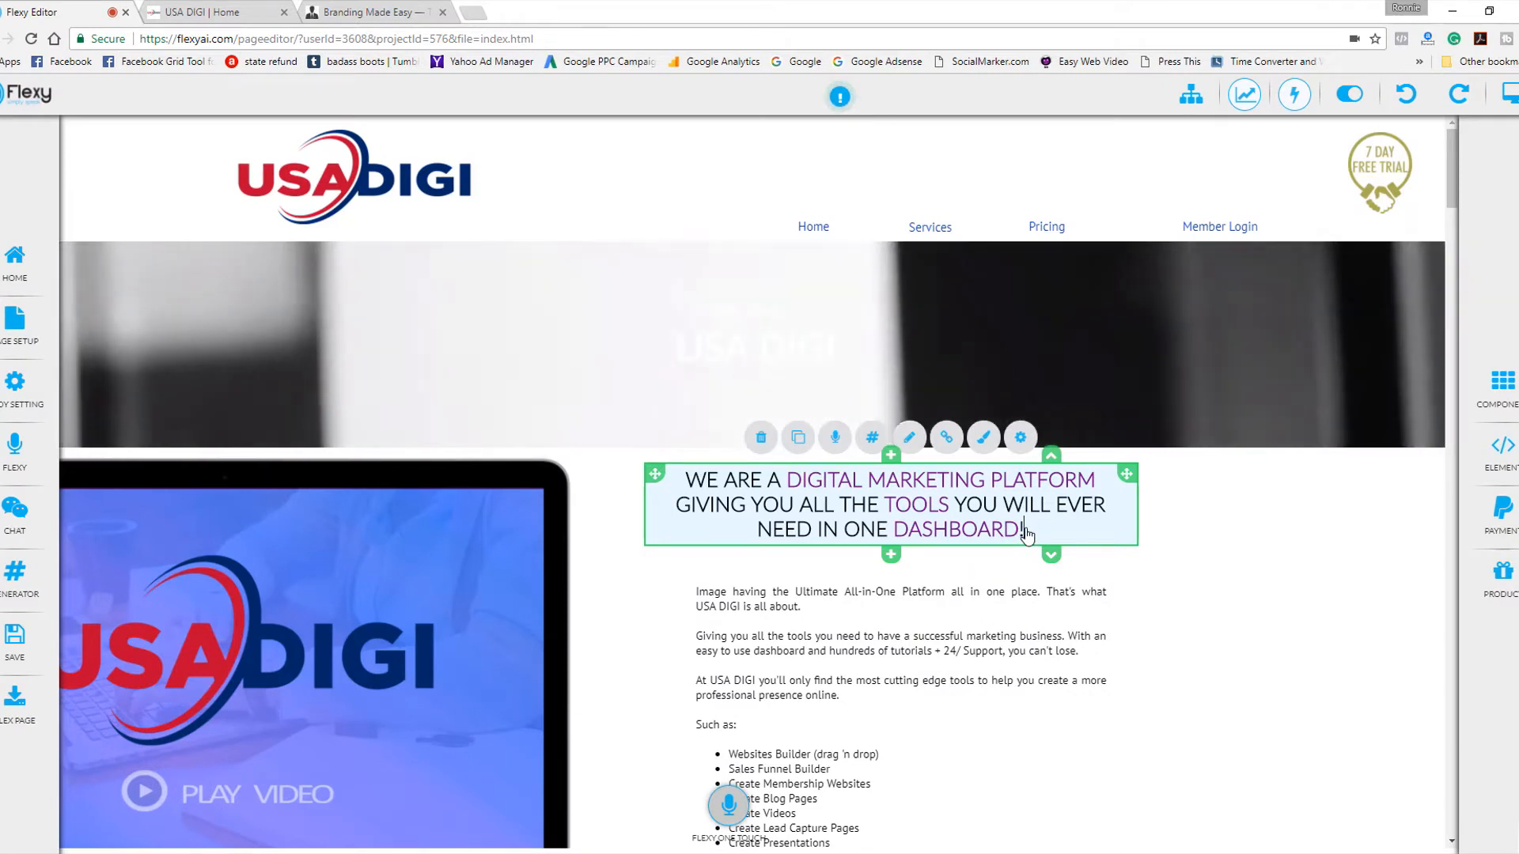
{"action": "left_click_drag", "start_coordinate": [1025, 537], "coordinate": [692, 494]}
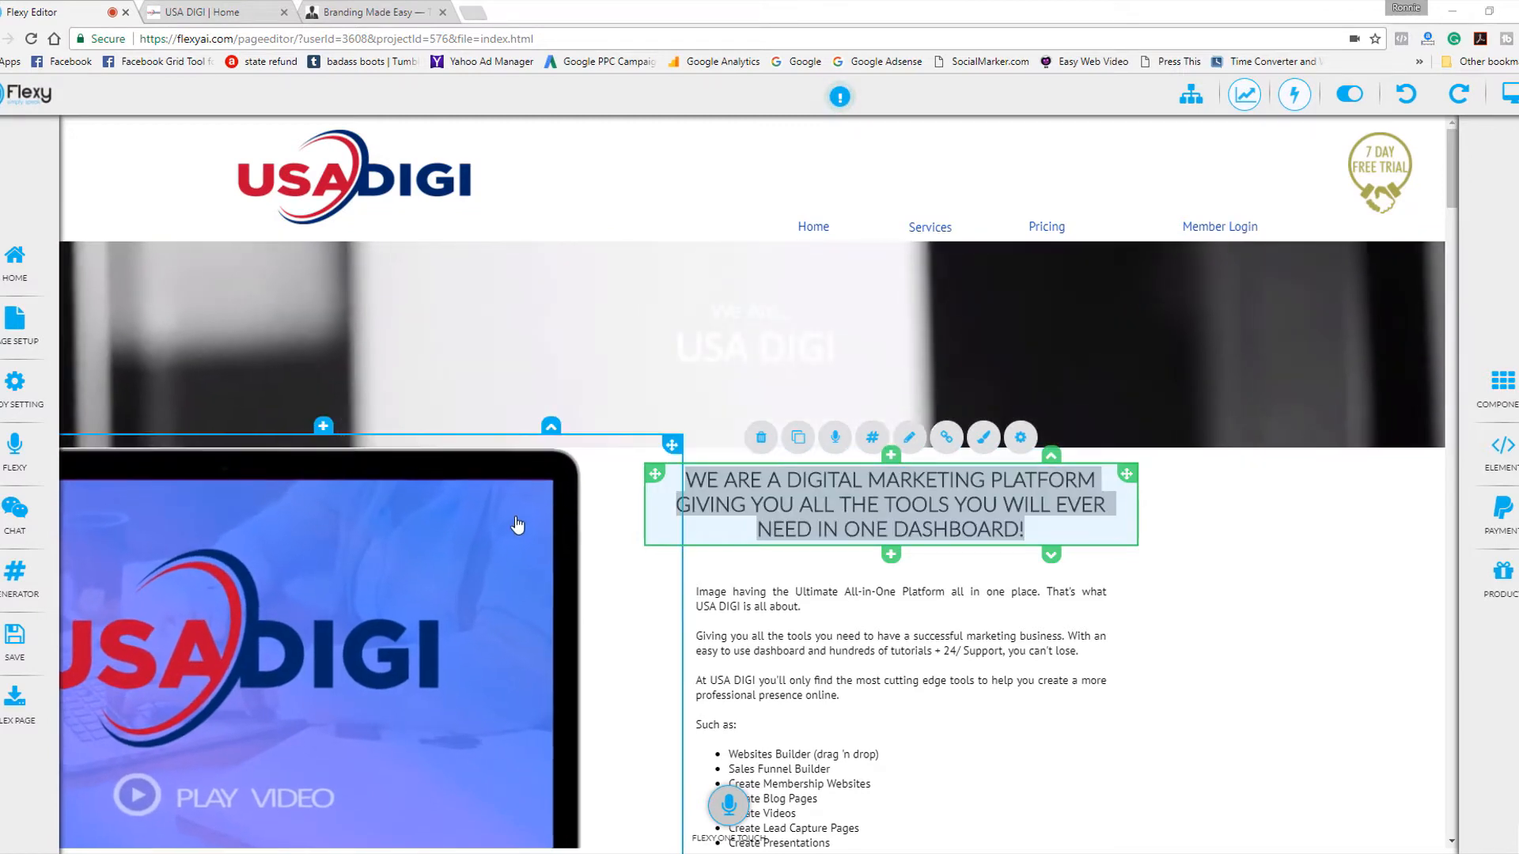
{"action": "right_click", "coordinate": [751, 480]}
{"action": "left_click", "coordinate": [786, 535]}
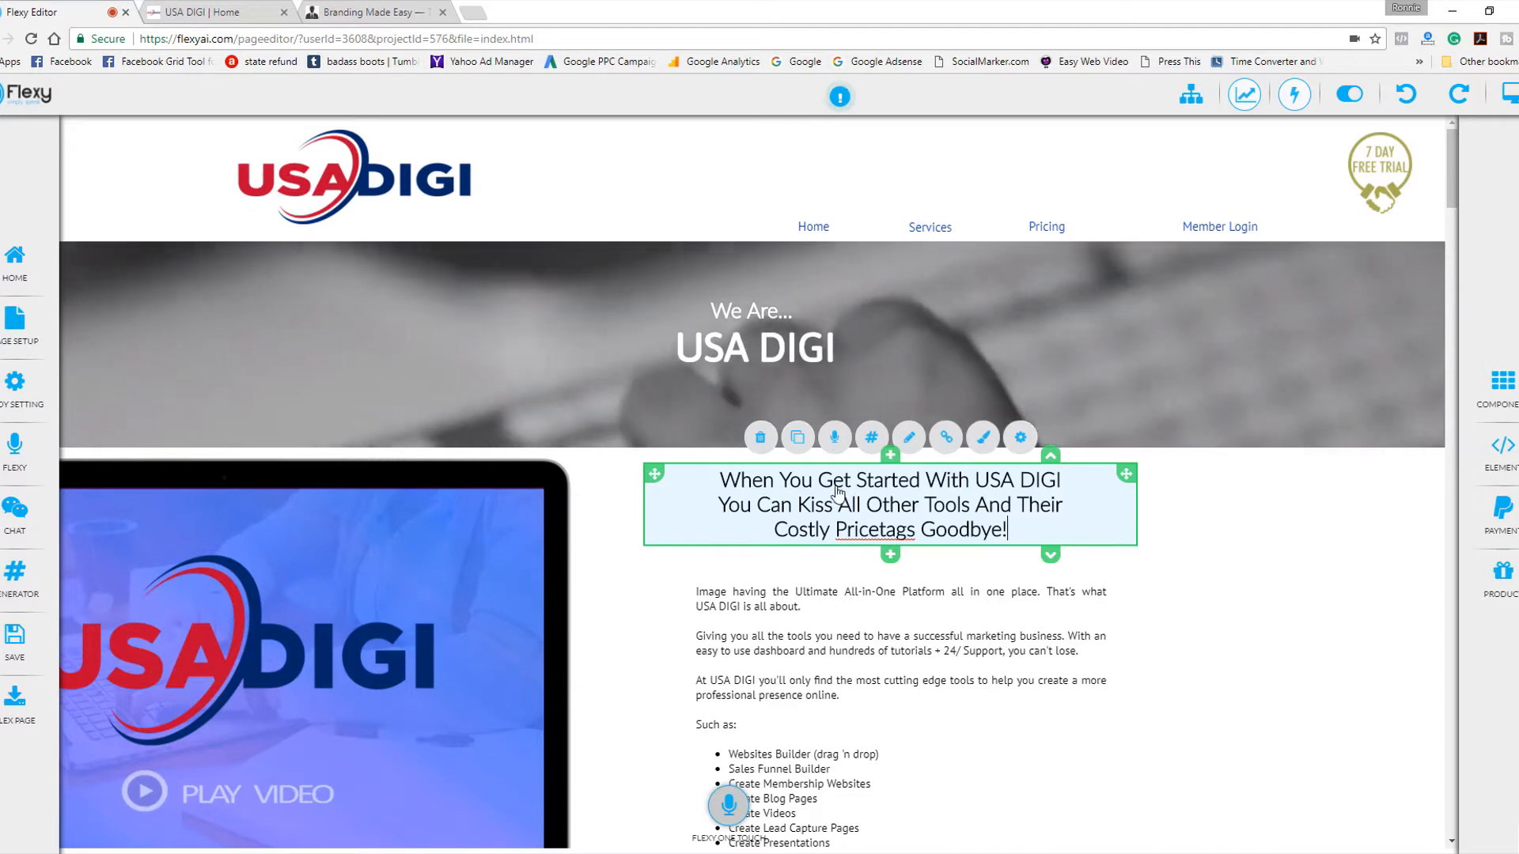
Colour the words "Get Started" and "Costly Pricetags" in the headline bright purple (BD10E0).
{"action": "left_click_drag", "start_coordinate": [818, 482], "coordinate": [920, 492]}
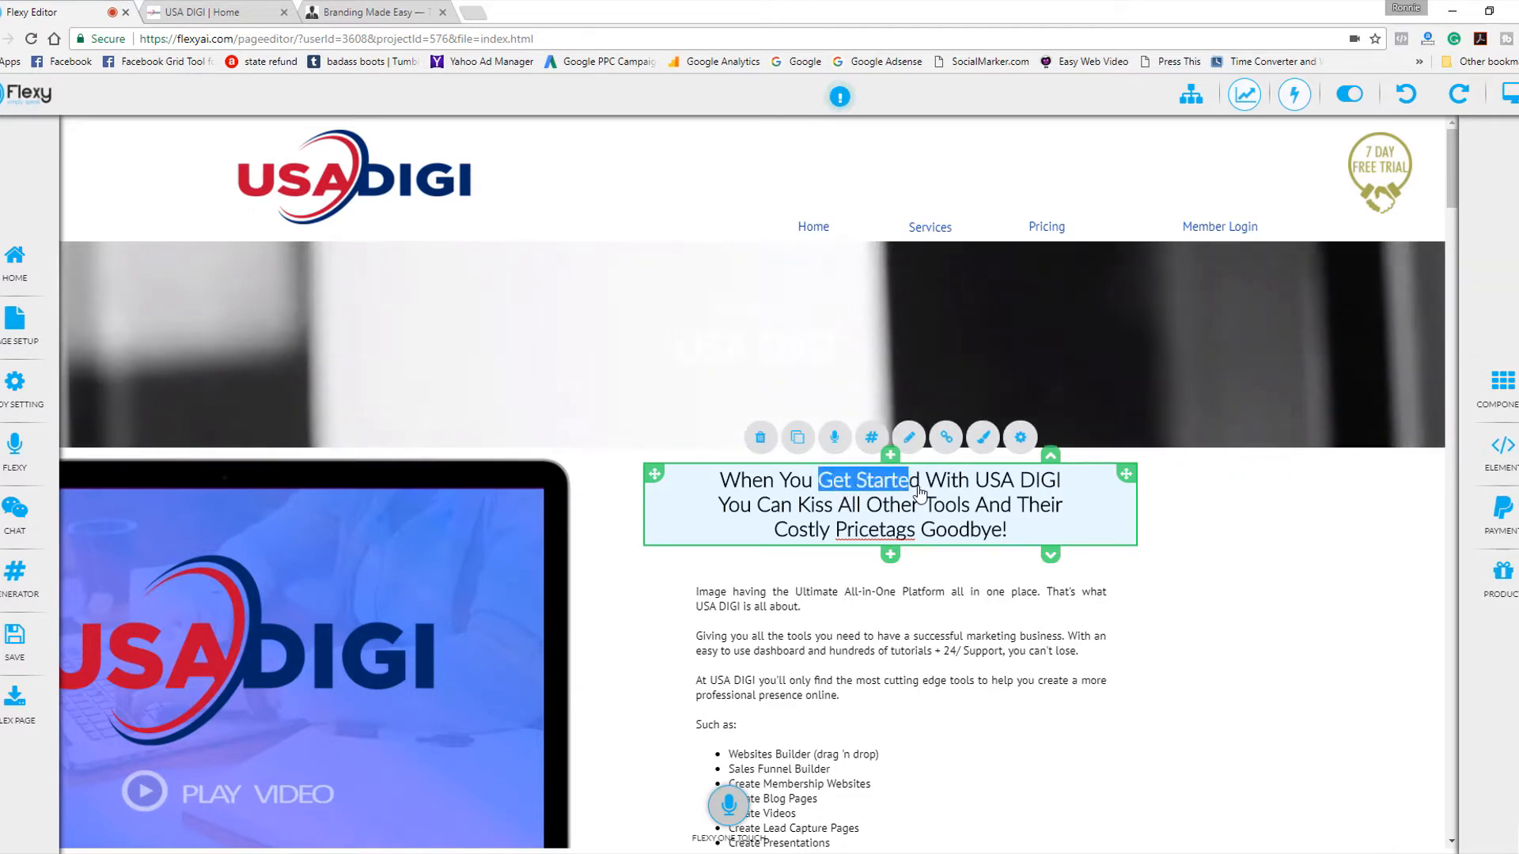
{"action": "left_click", "coordinate": [983, 437]}
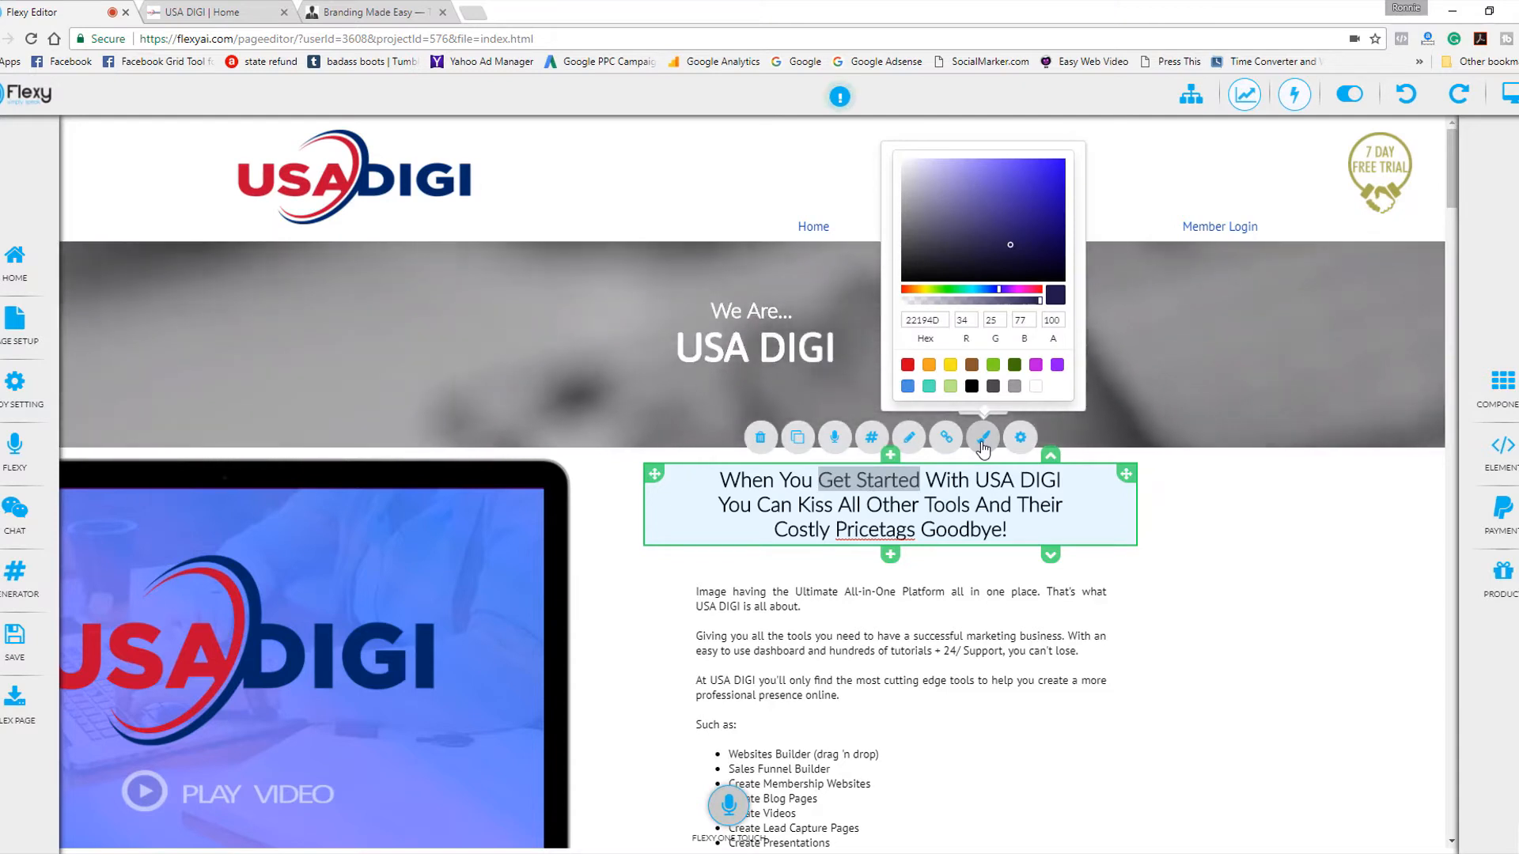
{"action": "left_click", "coordinate": [1036, 365]}
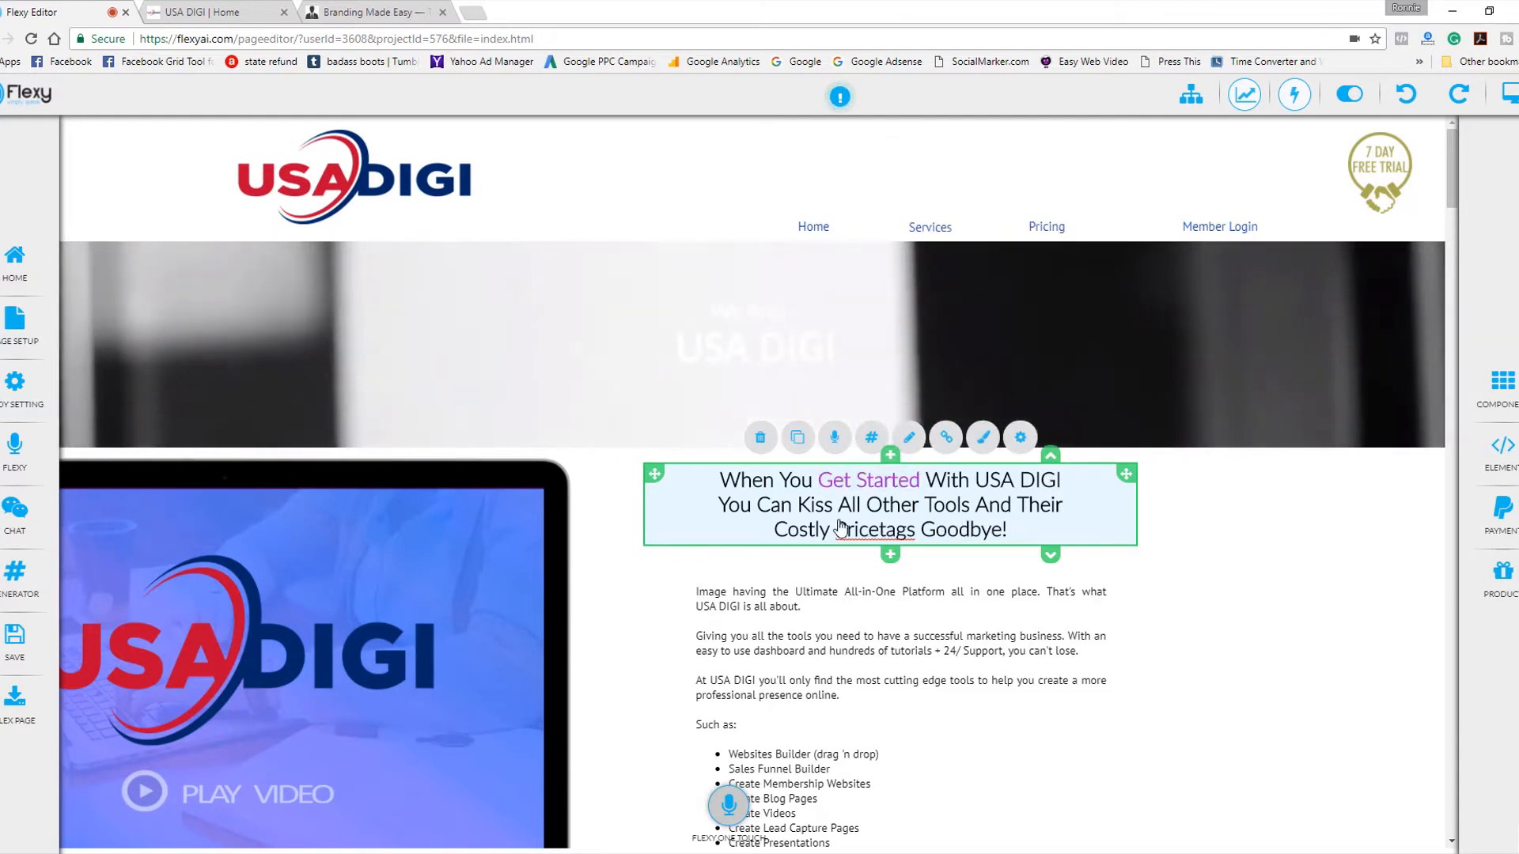
{"action": "left_click_drag", "start_coordinate": [776, 534], "coordinate": [918, 546]}
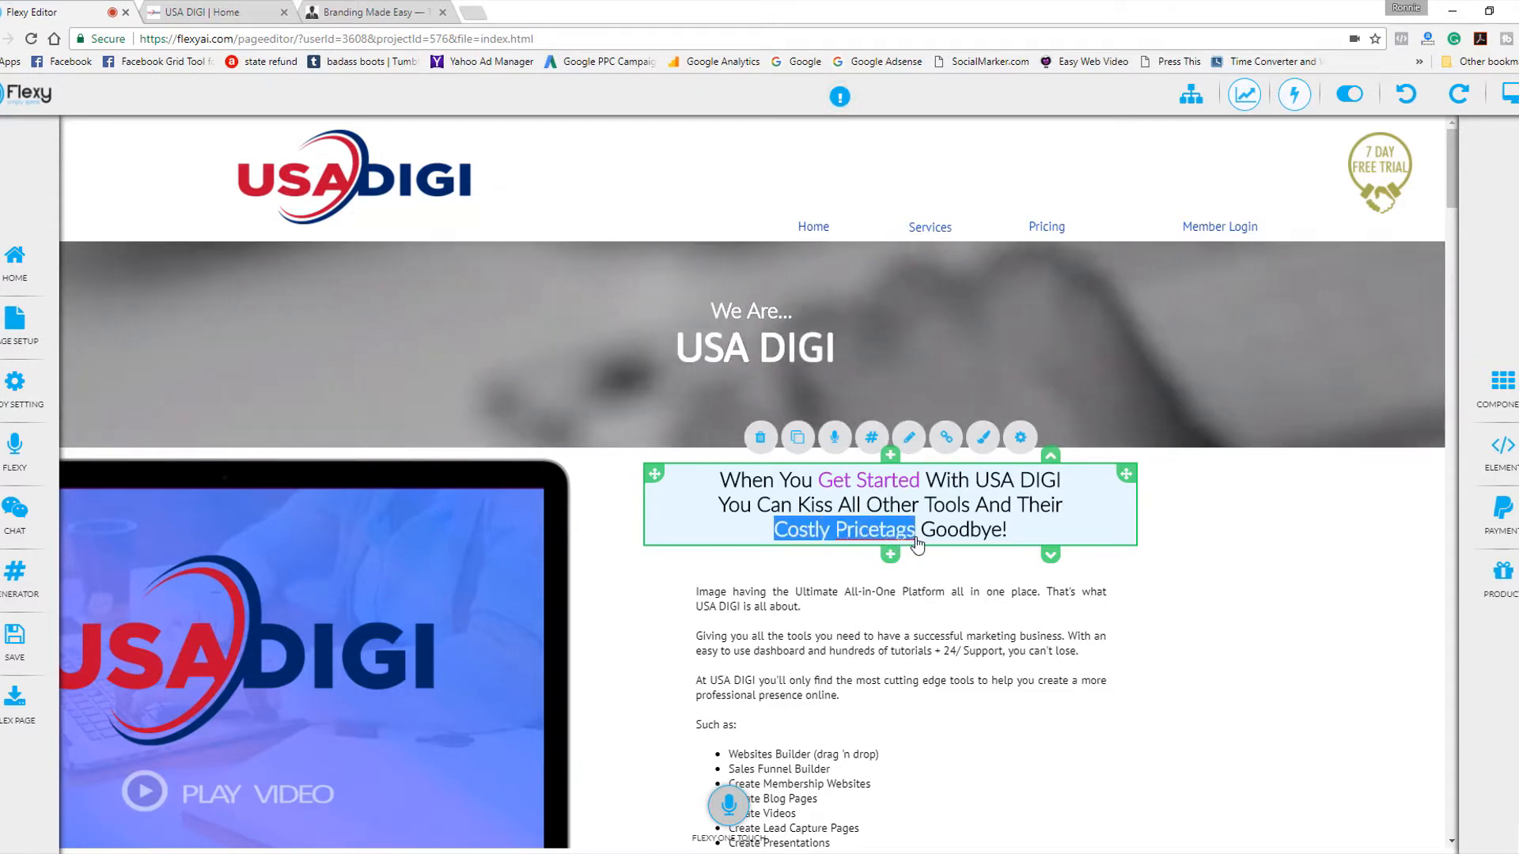
{"action": "left_click", "coordinate": [983, 437]}
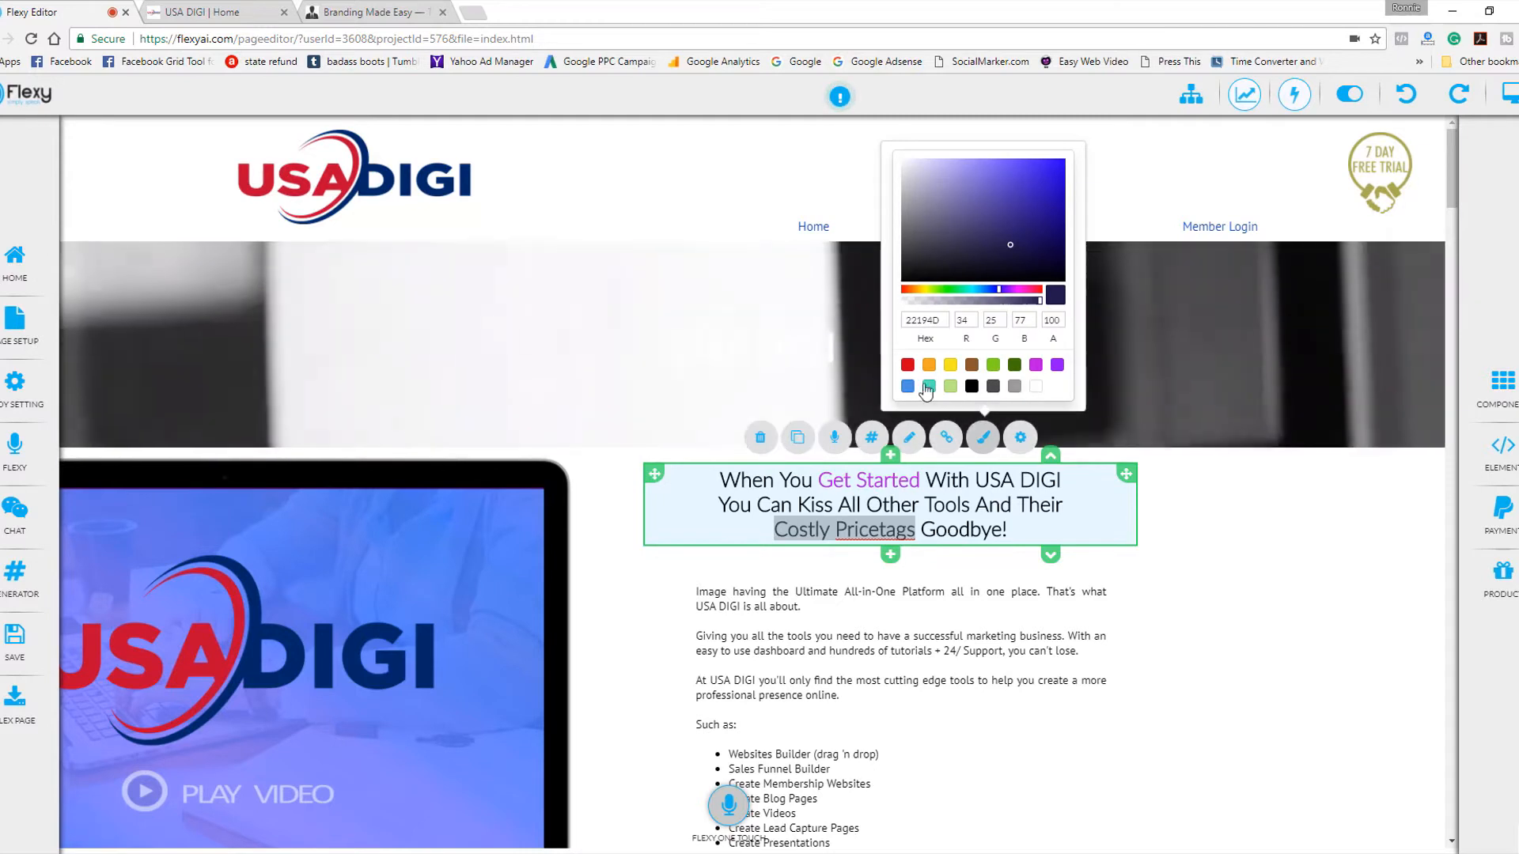
{"action": "left_click", "coordinate": [1036, 366]}
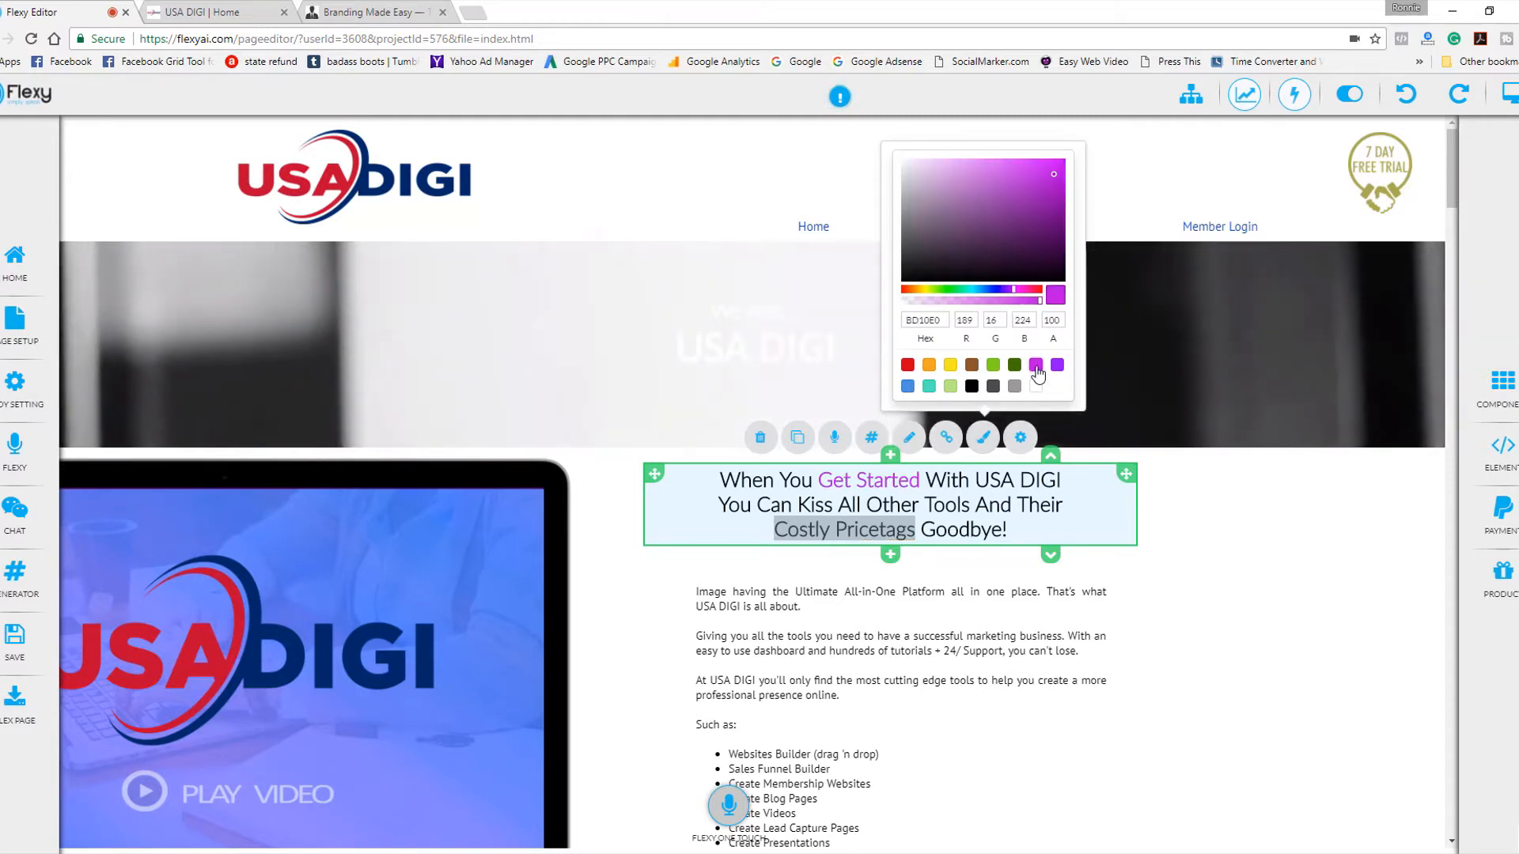
{"action": "left_click", "coordinate": [1080, 535]}
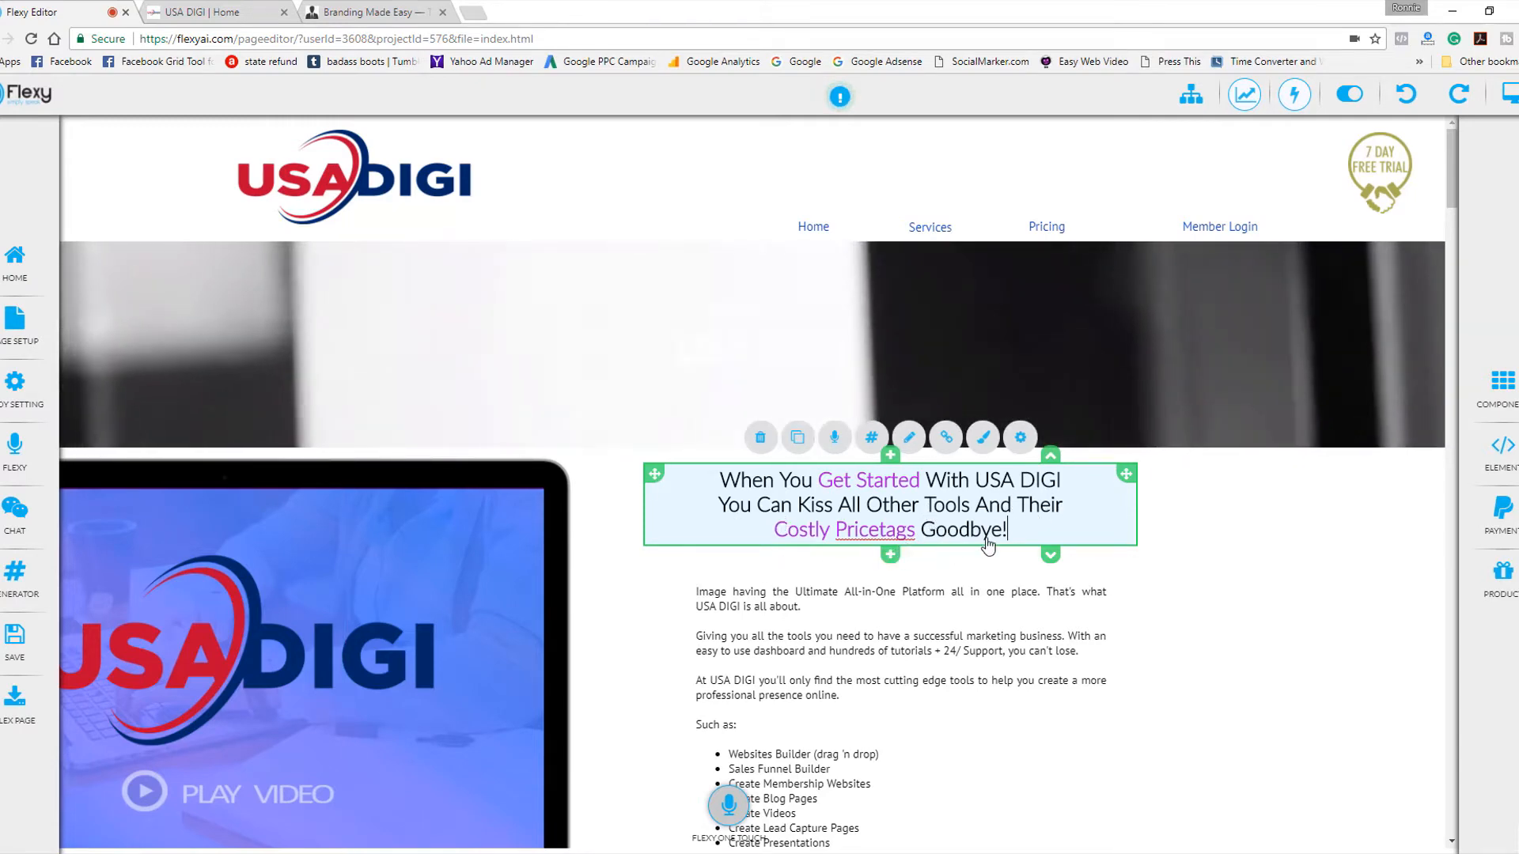
Save the edited USA DIGI page and return to the project dashboard.
{"action": "left_click", "coordinate": [1193, 519]}
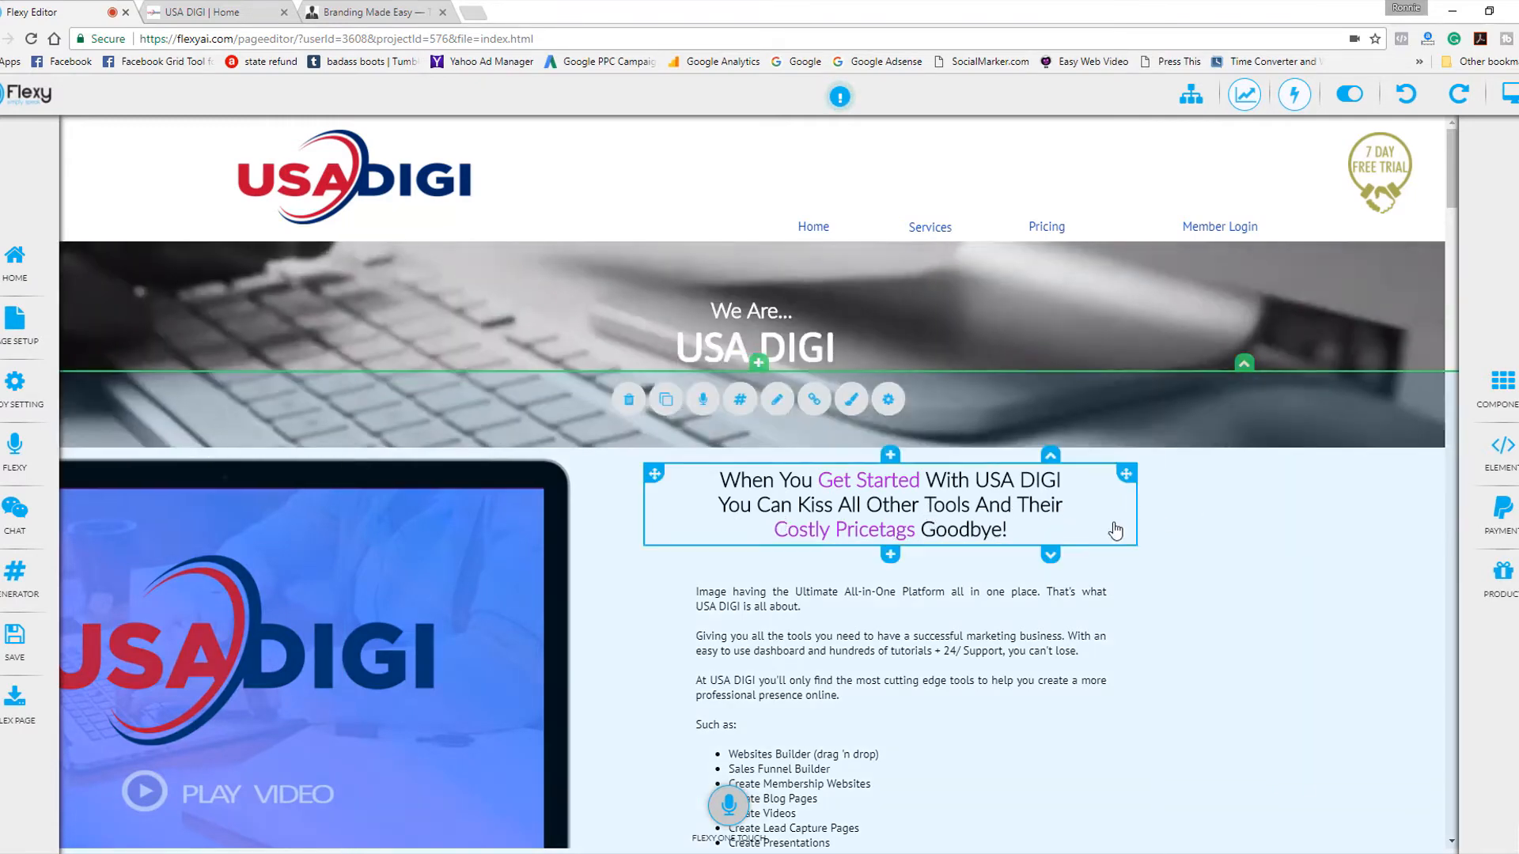
{"action": "left_click", "coordinate": [15, 642]}
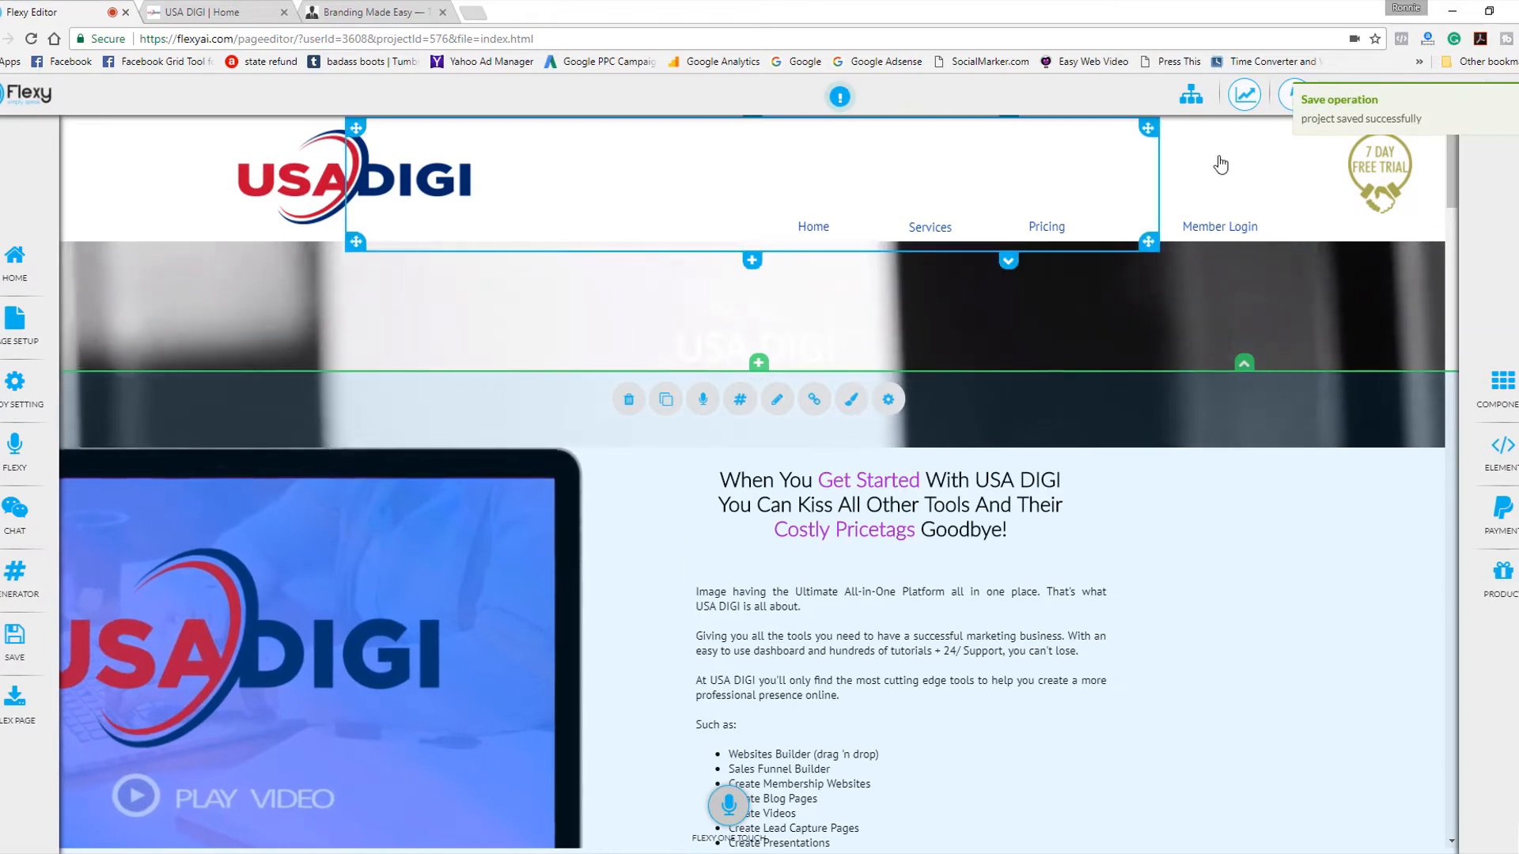
{"action": "left_click", "coordinate": [16, 256]}
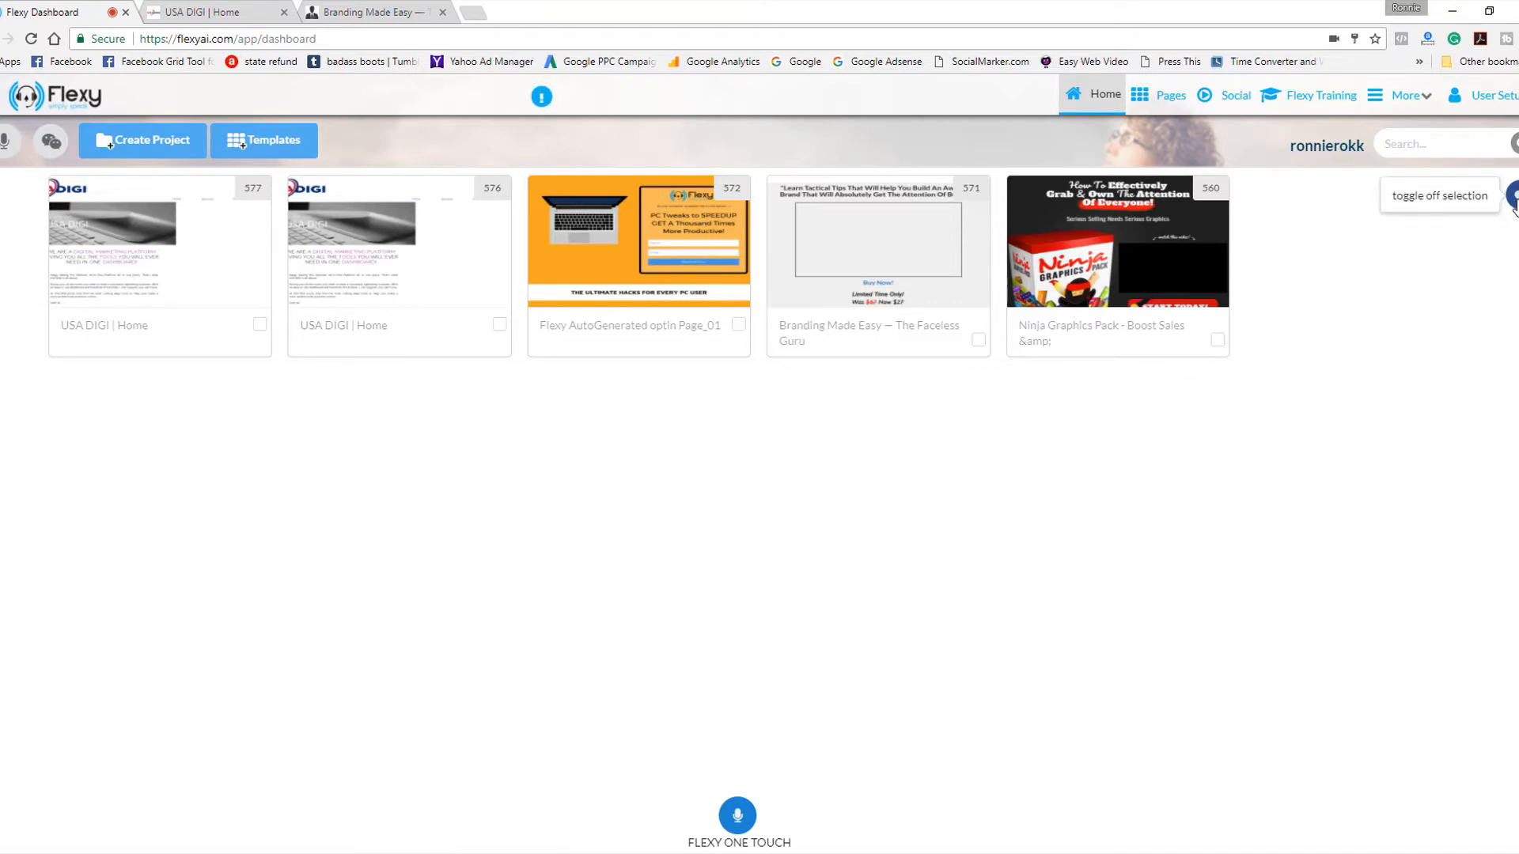
Group USA DIGI projects 577 and 576 under the name "USA DIGI Headline Test" and open the group.
{"action": "left_click", "coordinate": [260, 326]}
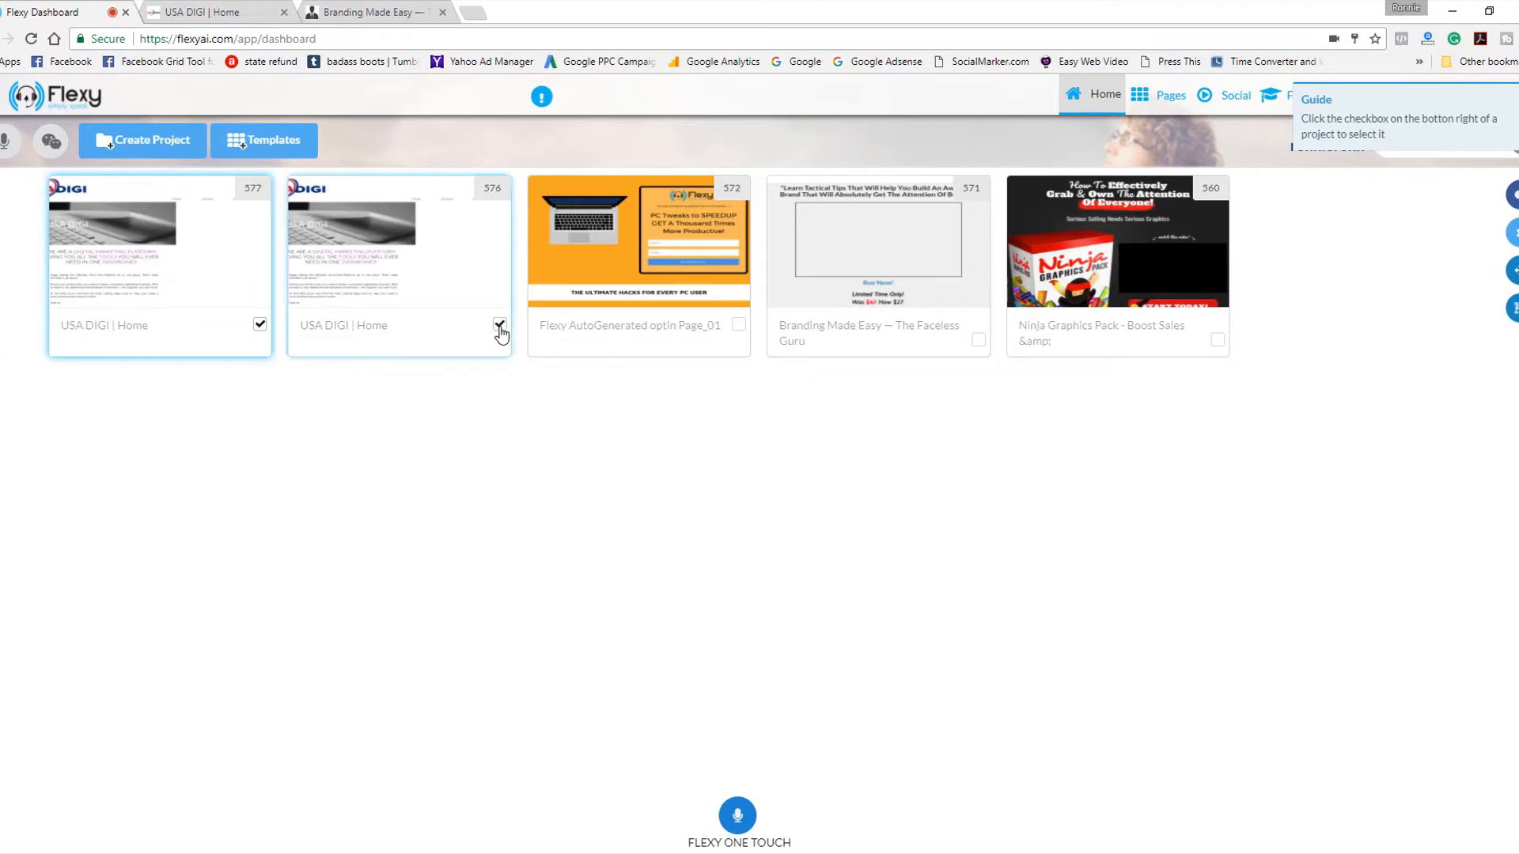
{"action": "left_click", "coordinate": [1513, 308]}
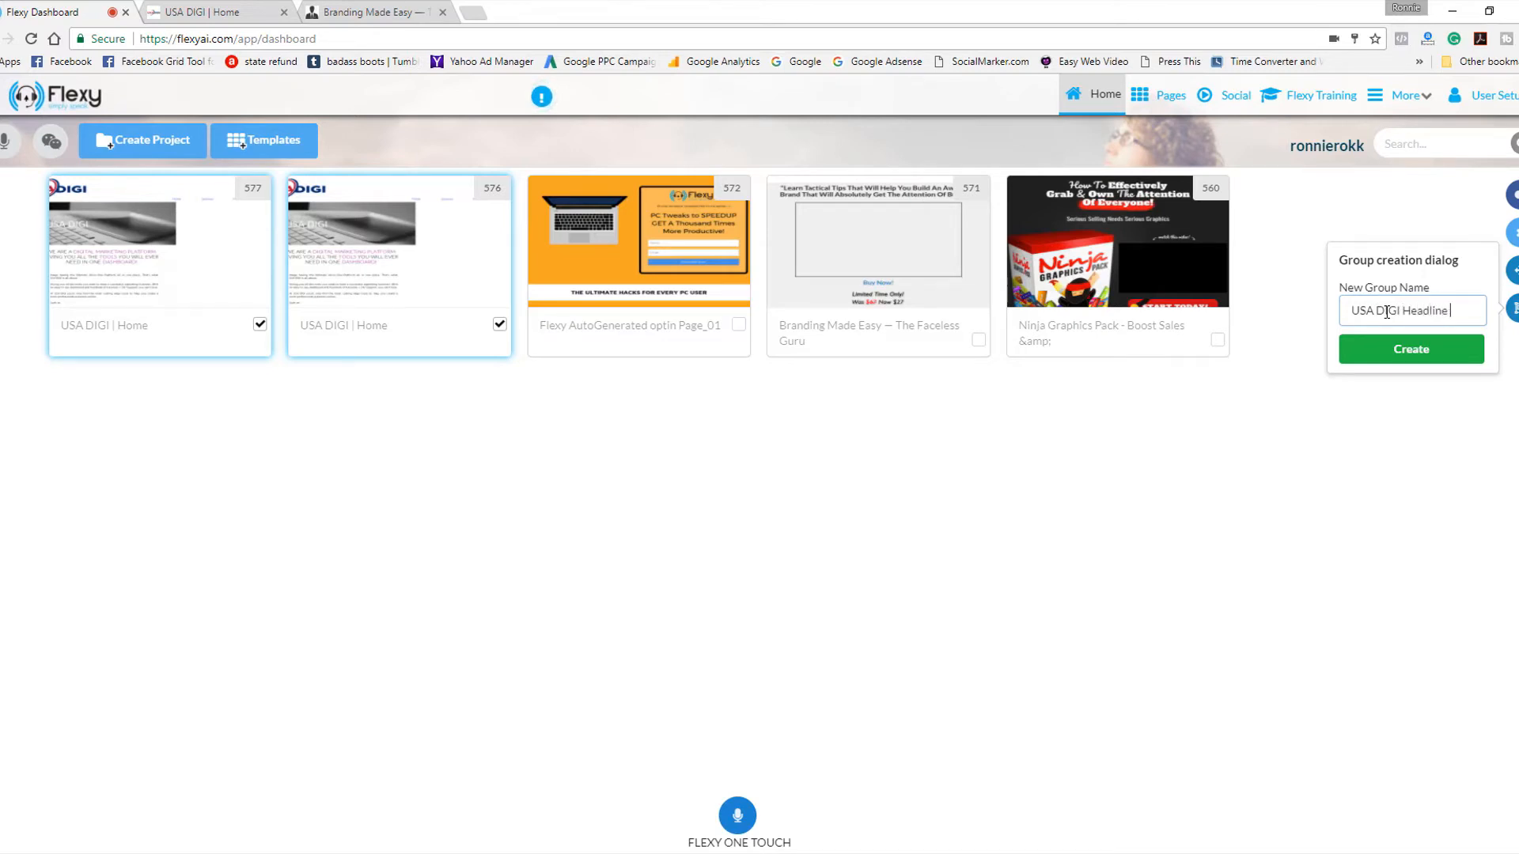
{"action": "left_click", "coordinate": [1418, 346]}
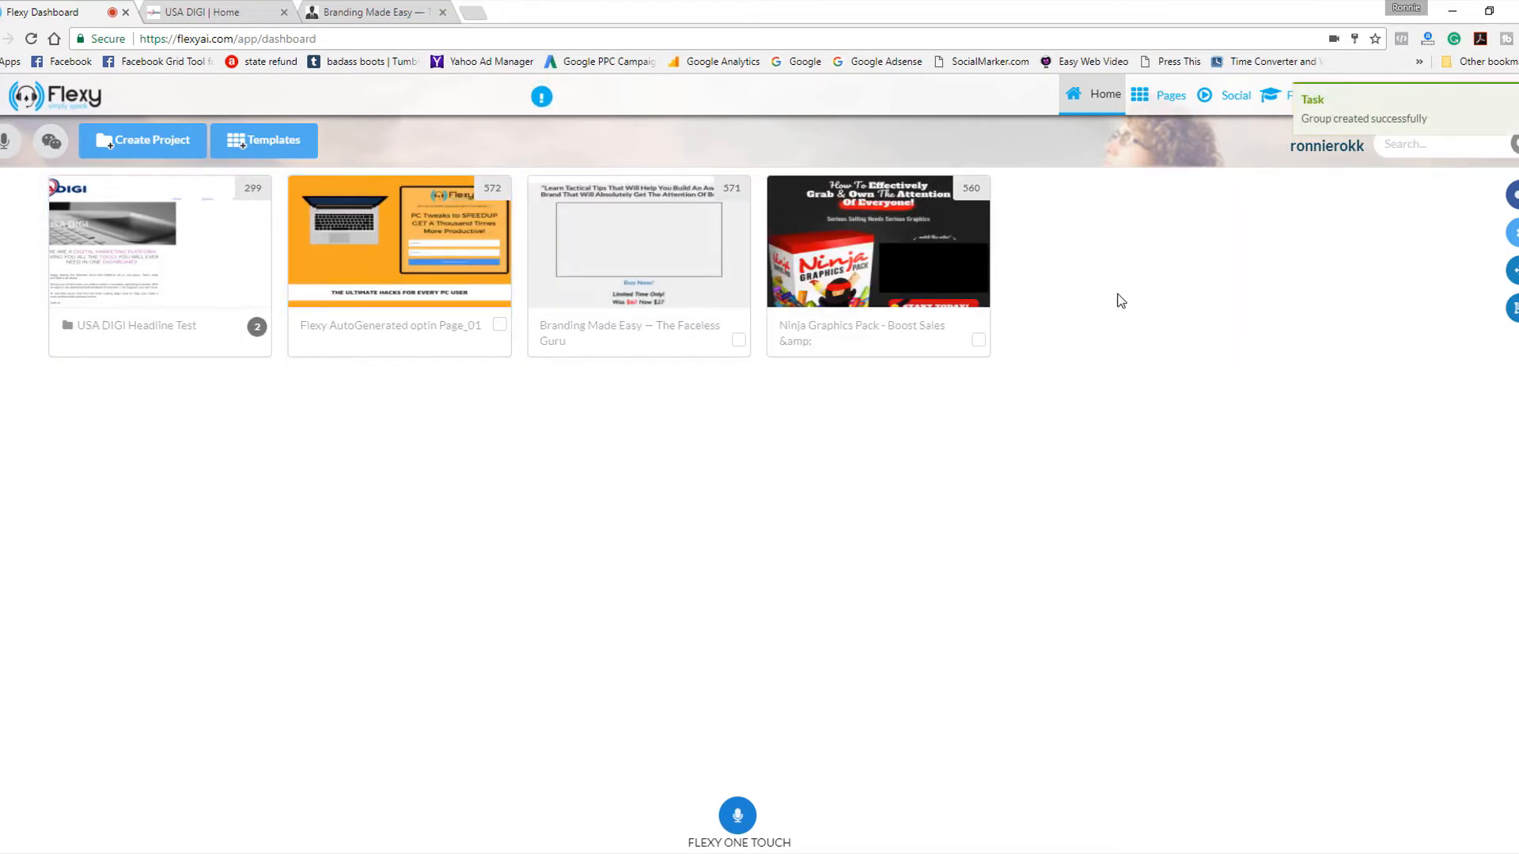
{"action": "left_click", "coordinate": [211, 243]}
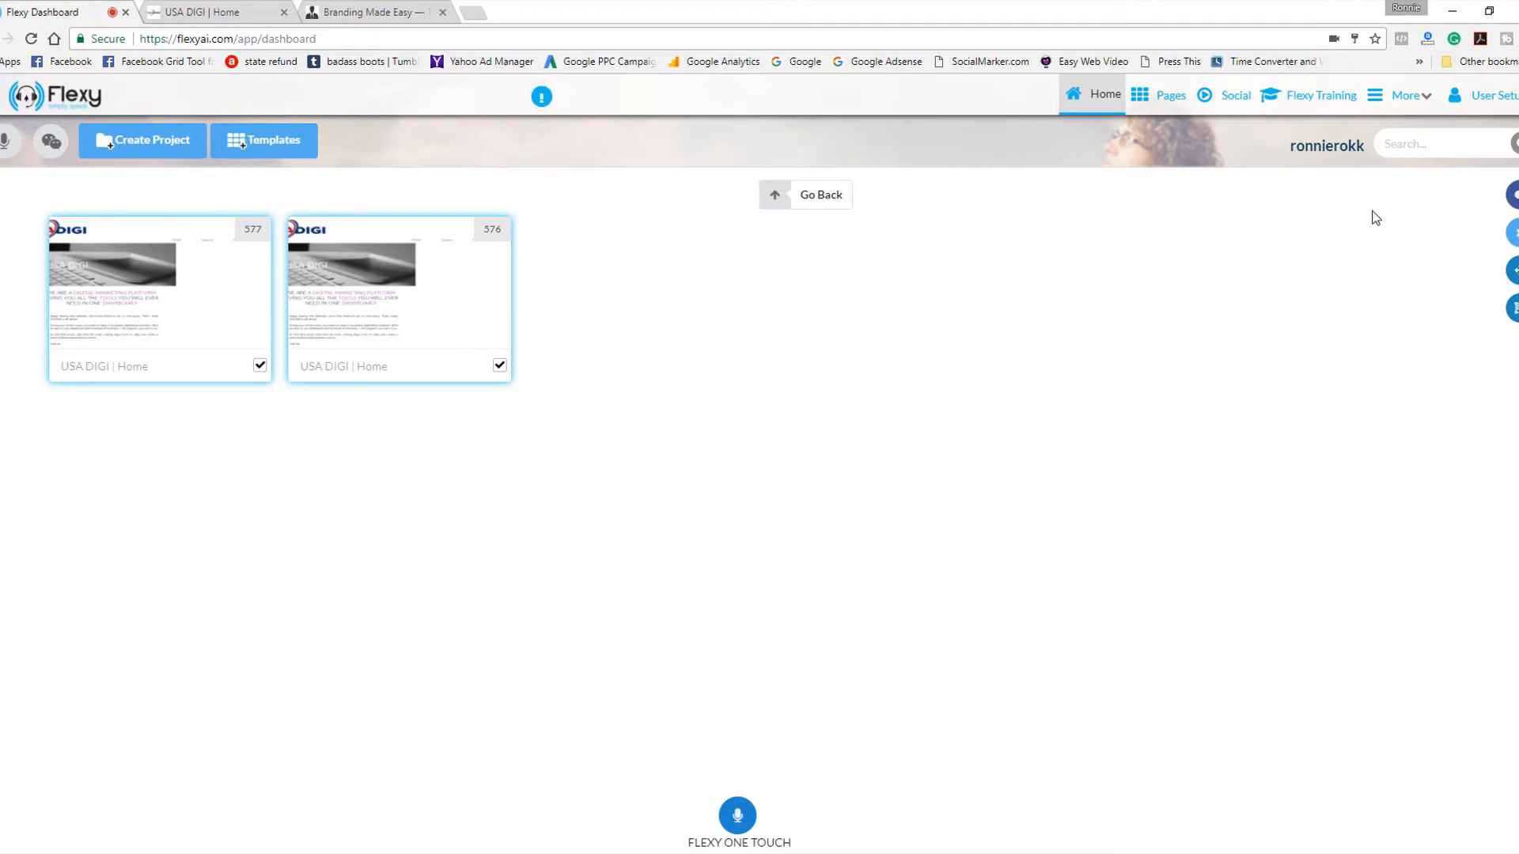
In the Traffic Rotator, expand the USA DIGI Headline Test group and copy its rotator link.
{"action": "left_click", "coordinate": [1424, 101]}
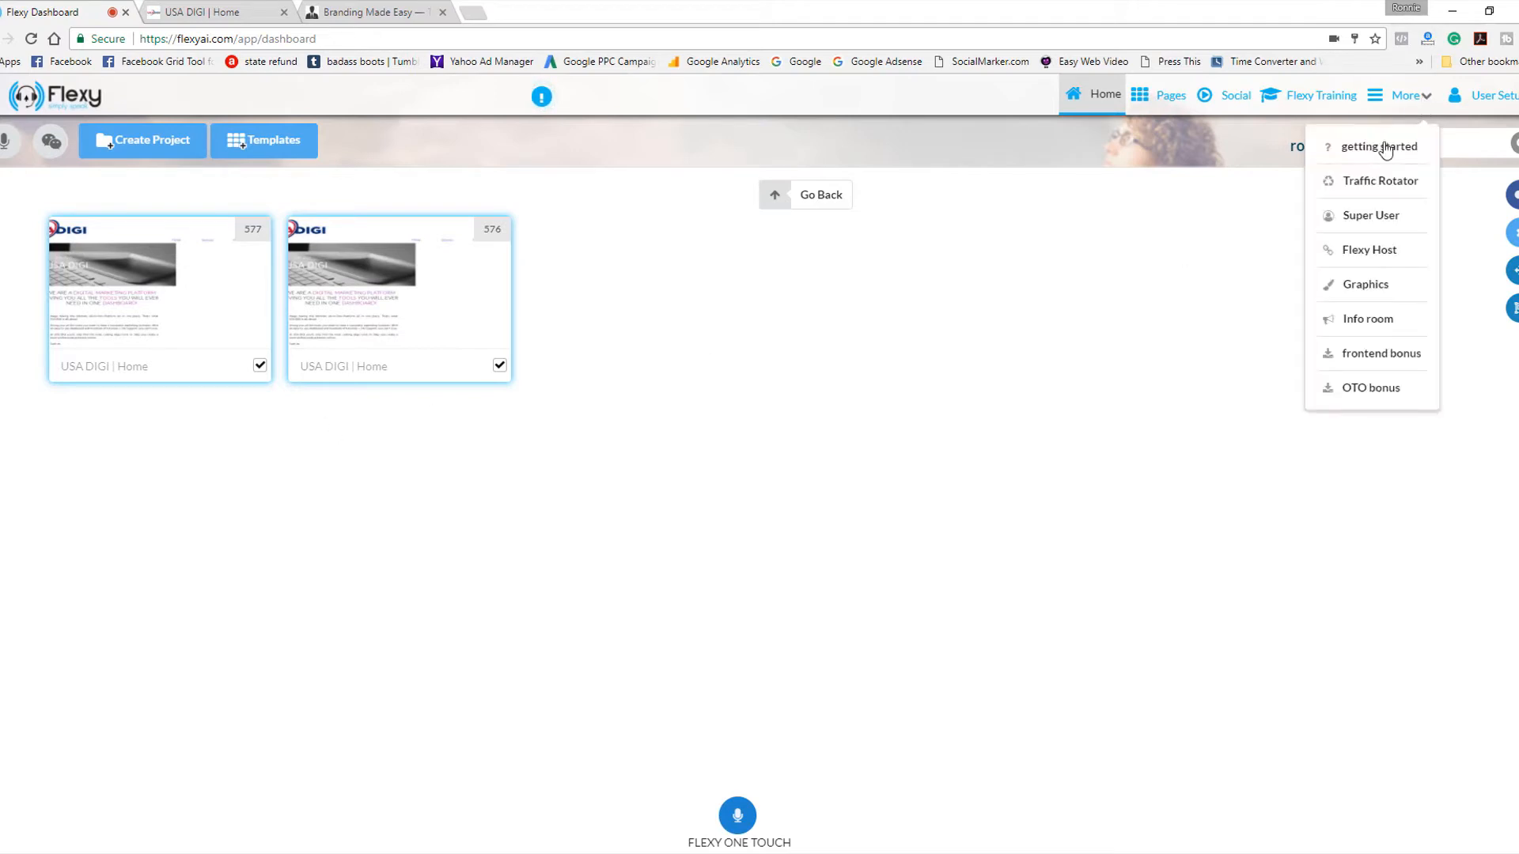
{"action": "left_click", "coordinate": [1371, 183]}
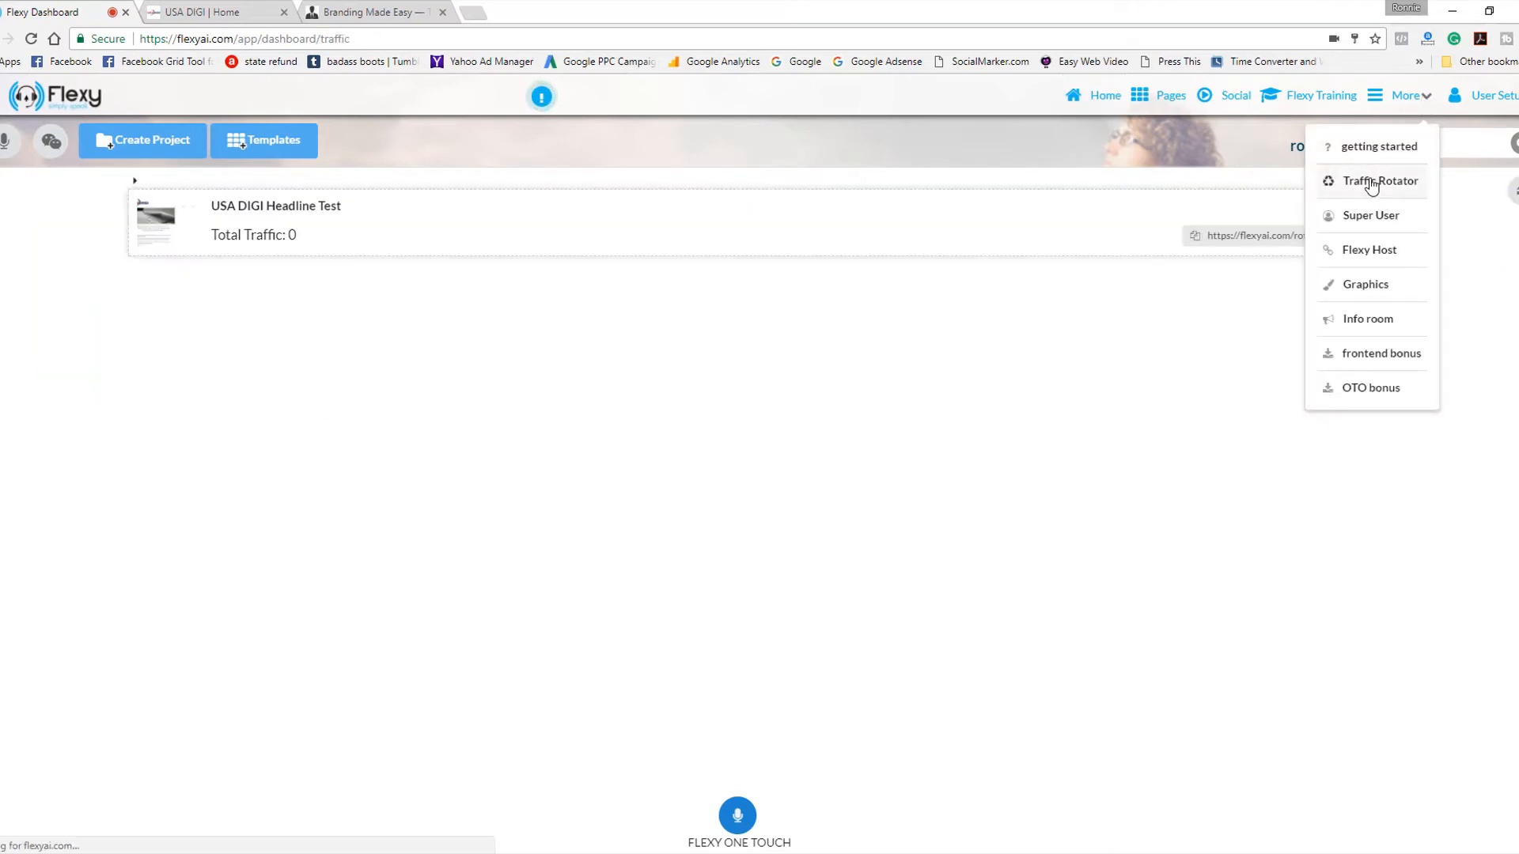
{"action": "left_click", "coordinate": [691, 227]}
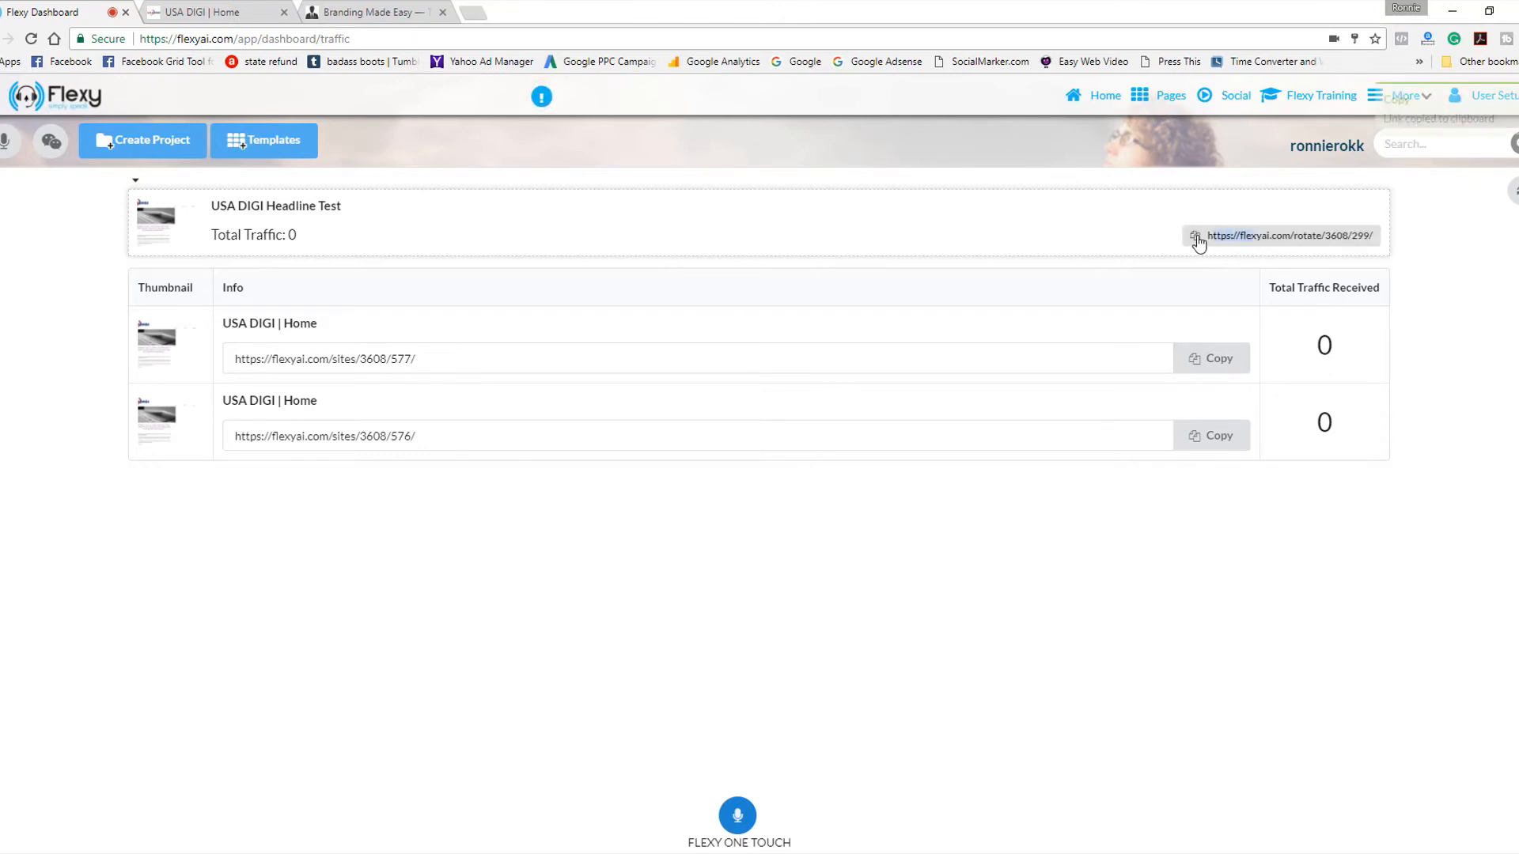
{"action": "left_click", "coordinate": [1377, 235]}
{"action": "right_click", "coordinate": [1366, 236]}
{"action": "left_click", "coordinate": [1338, 246]}
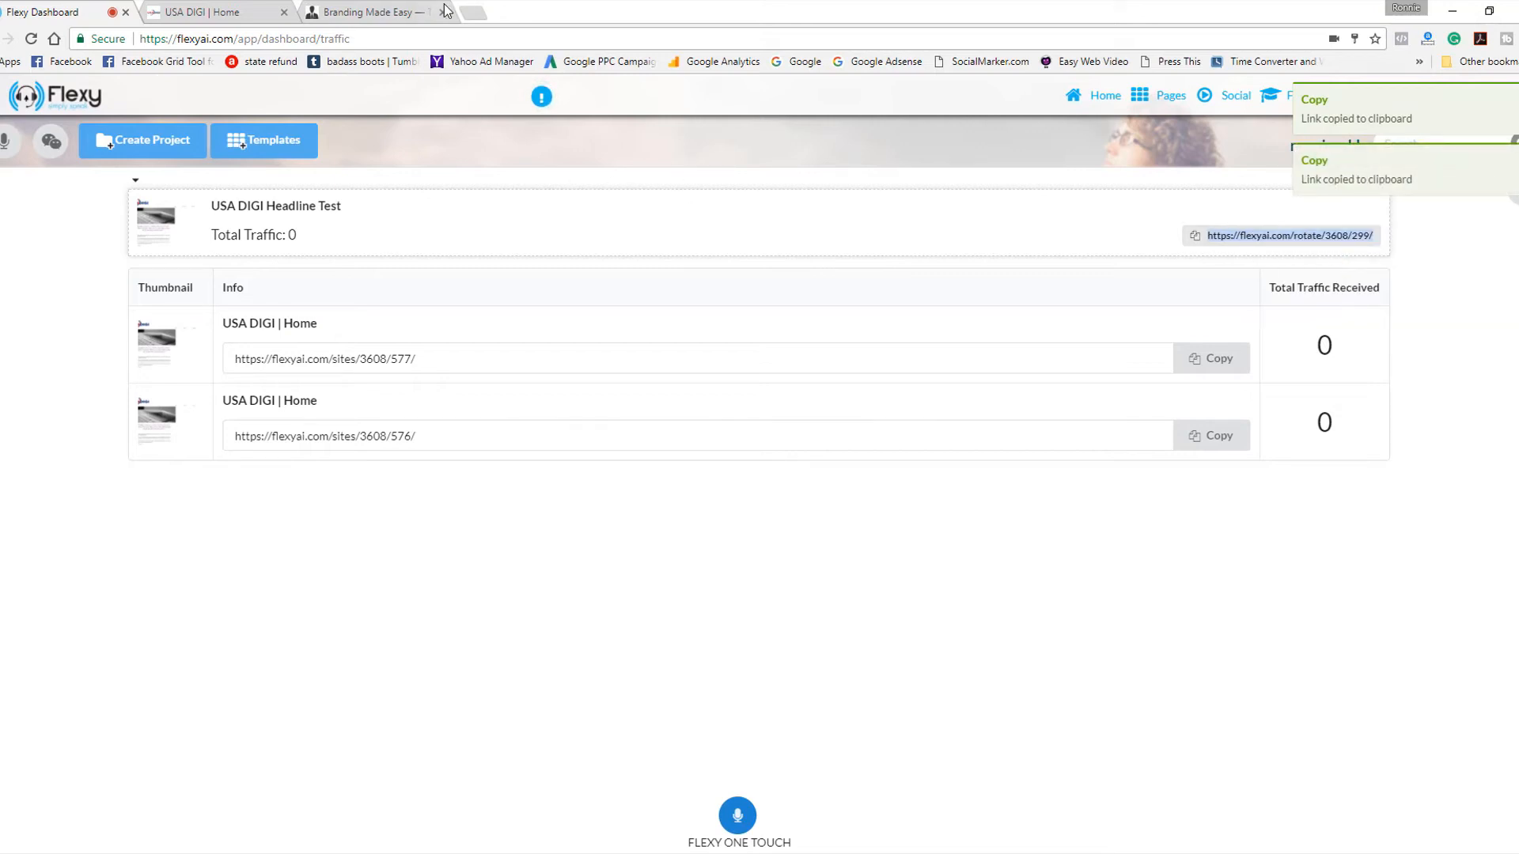
Load the copied rotator link in two separate new browser tabs to test which page version each visit gets.
{"action": "left_click", "coordinate": [473, 16]}
{"action": "right_click", "coordinate": [479, 39]}
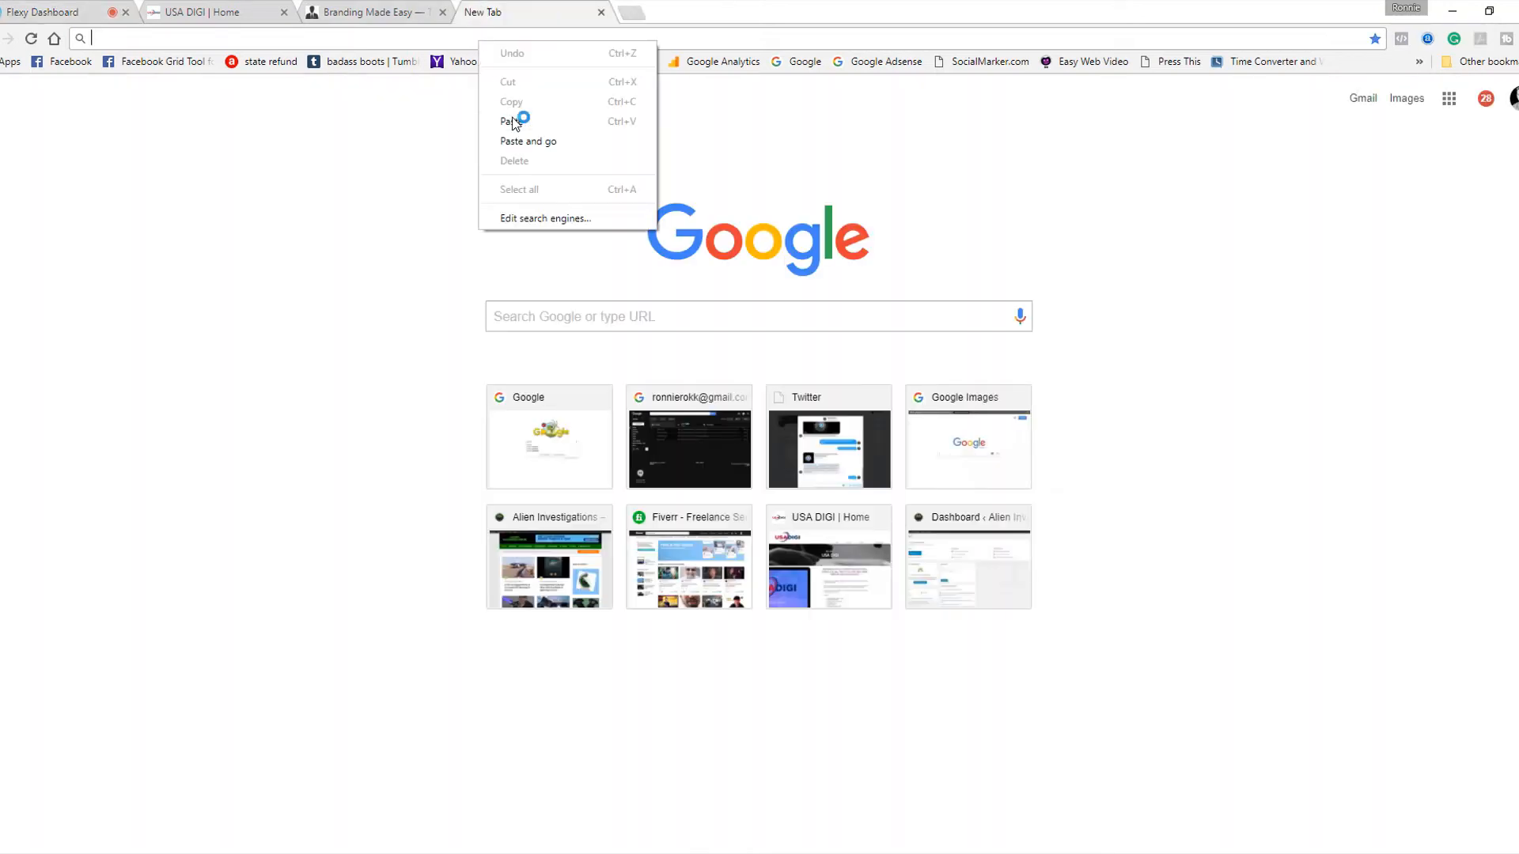
{"action": "left_click", "coordinate": [510, 124]}
{"action": "key", "text": "Return"}
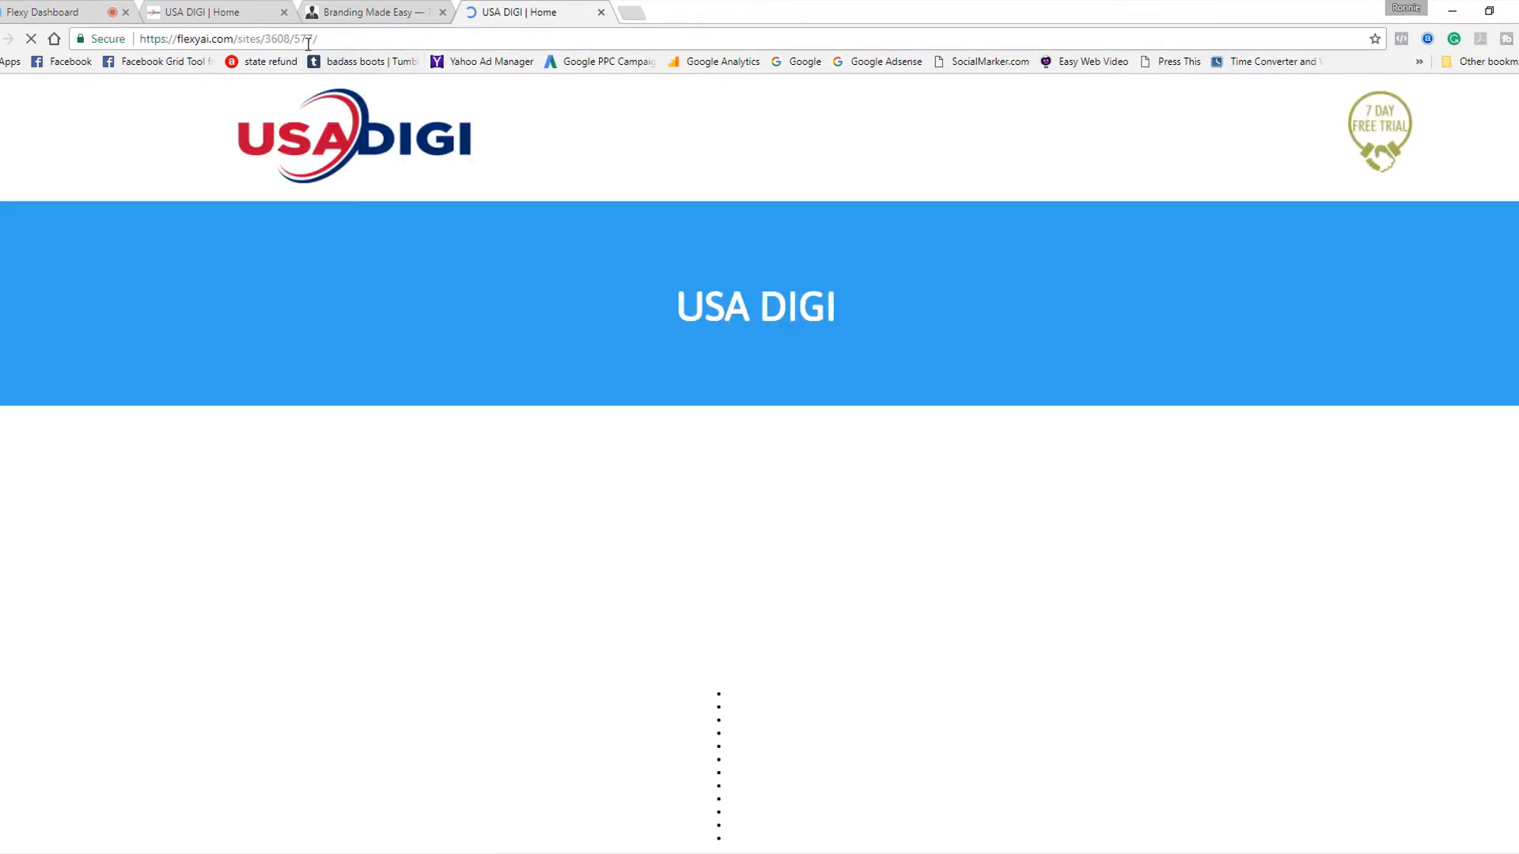
{"action": "left_click", "coordinate": [642, 11]}
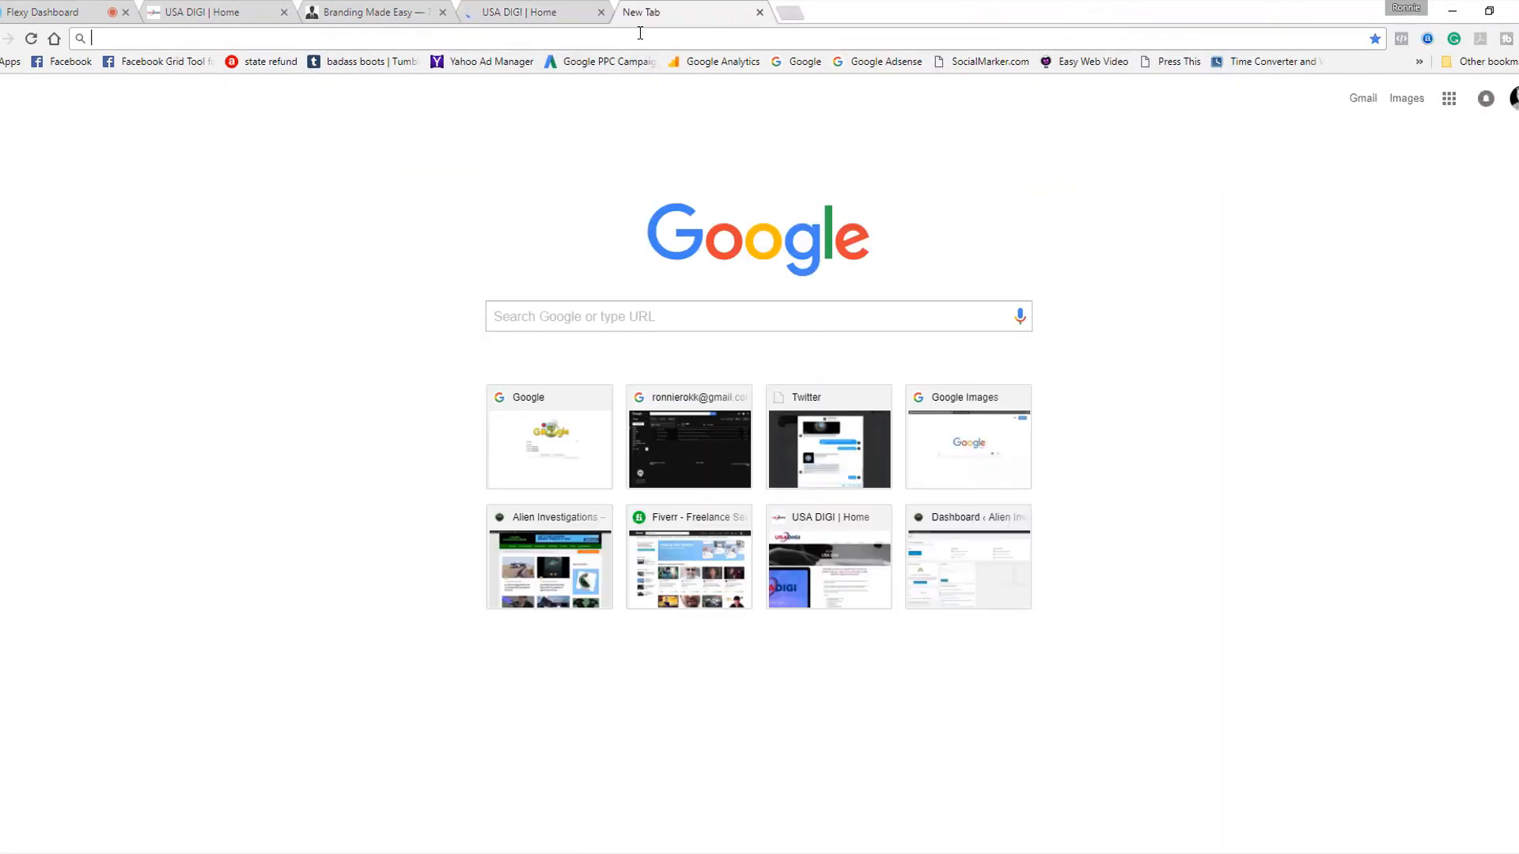
{"action": "right_click", "coordinate": [640, 35]}
{"action": "left_click", "coordinate": [671, 113]}
{"action": "key", "text": "Return"}
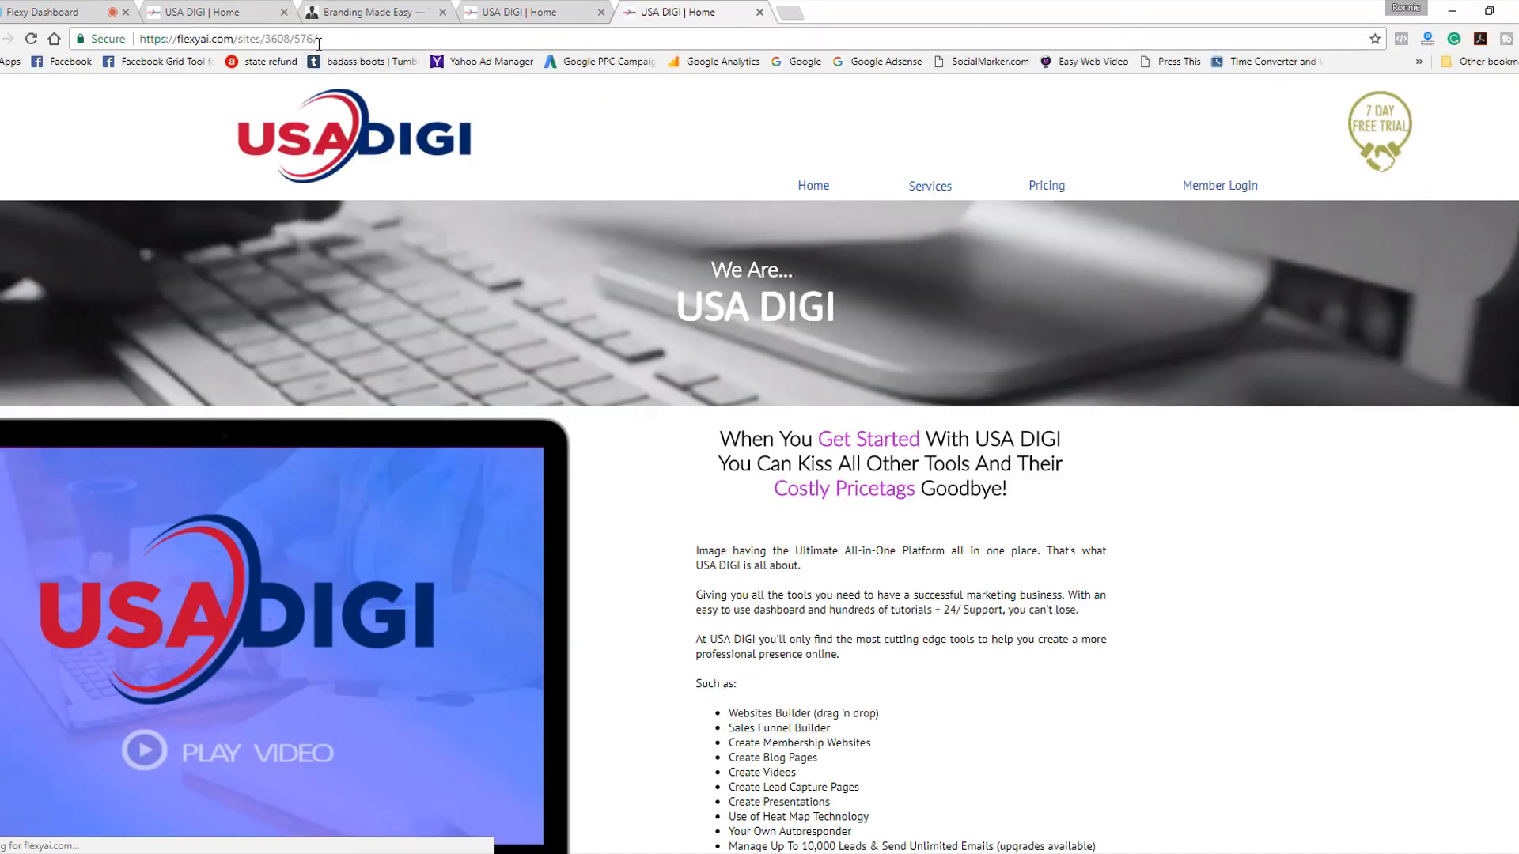
Load the rotator link in two more new tabs, and return to the Flexy Traffic Rotator to check the traffic received.
{"action": "left_click", "coordinate": [787, 13]}
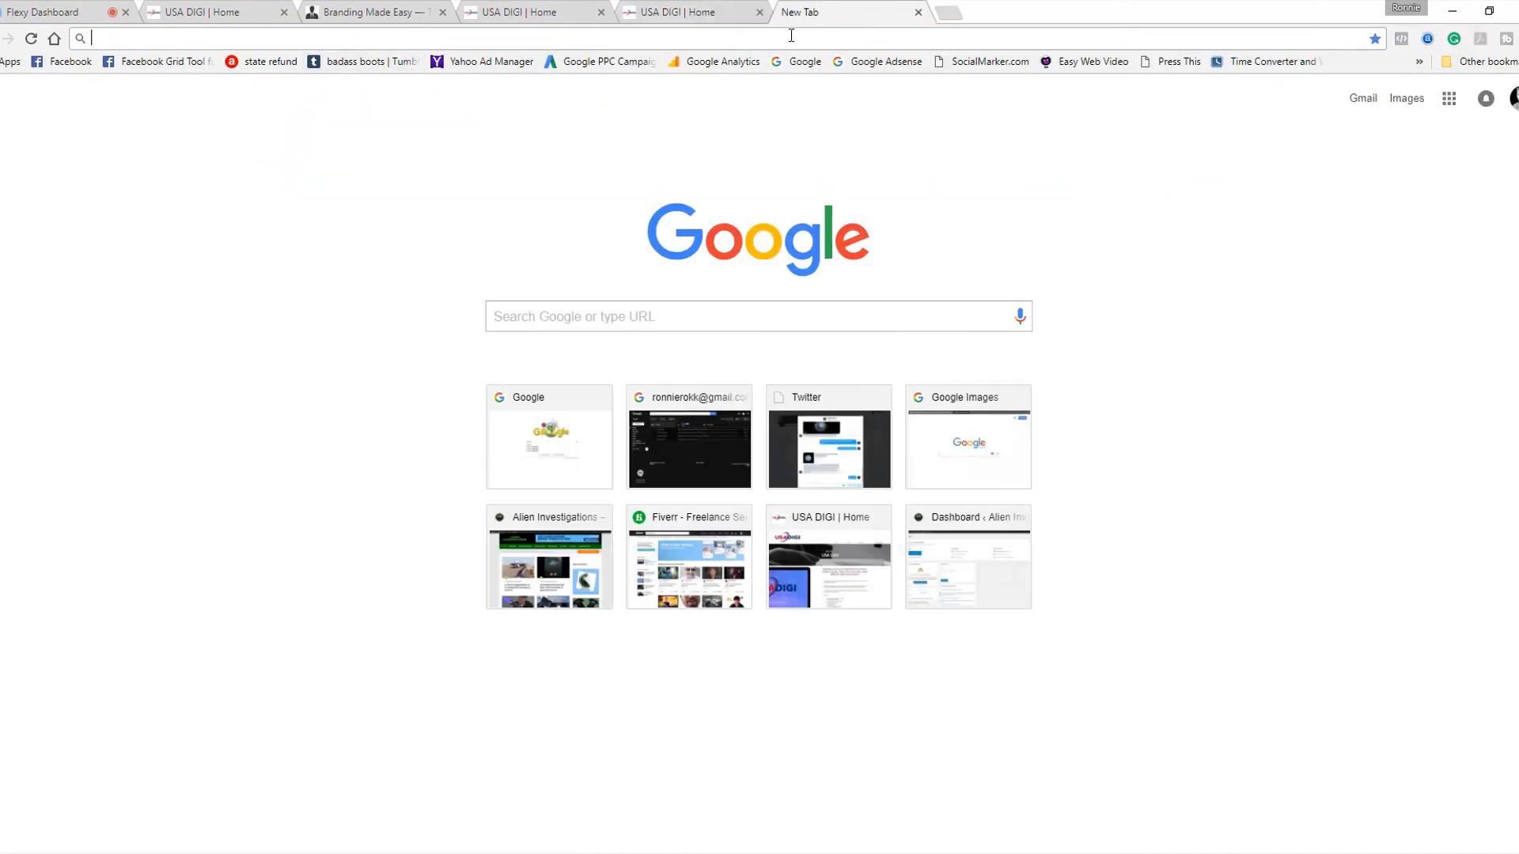
{"action": "right_click", "coordinate": [791, 35]}
{"action": "left_click", "coordinate": [822, 115]}
{"action": "key", "text": "Return"}
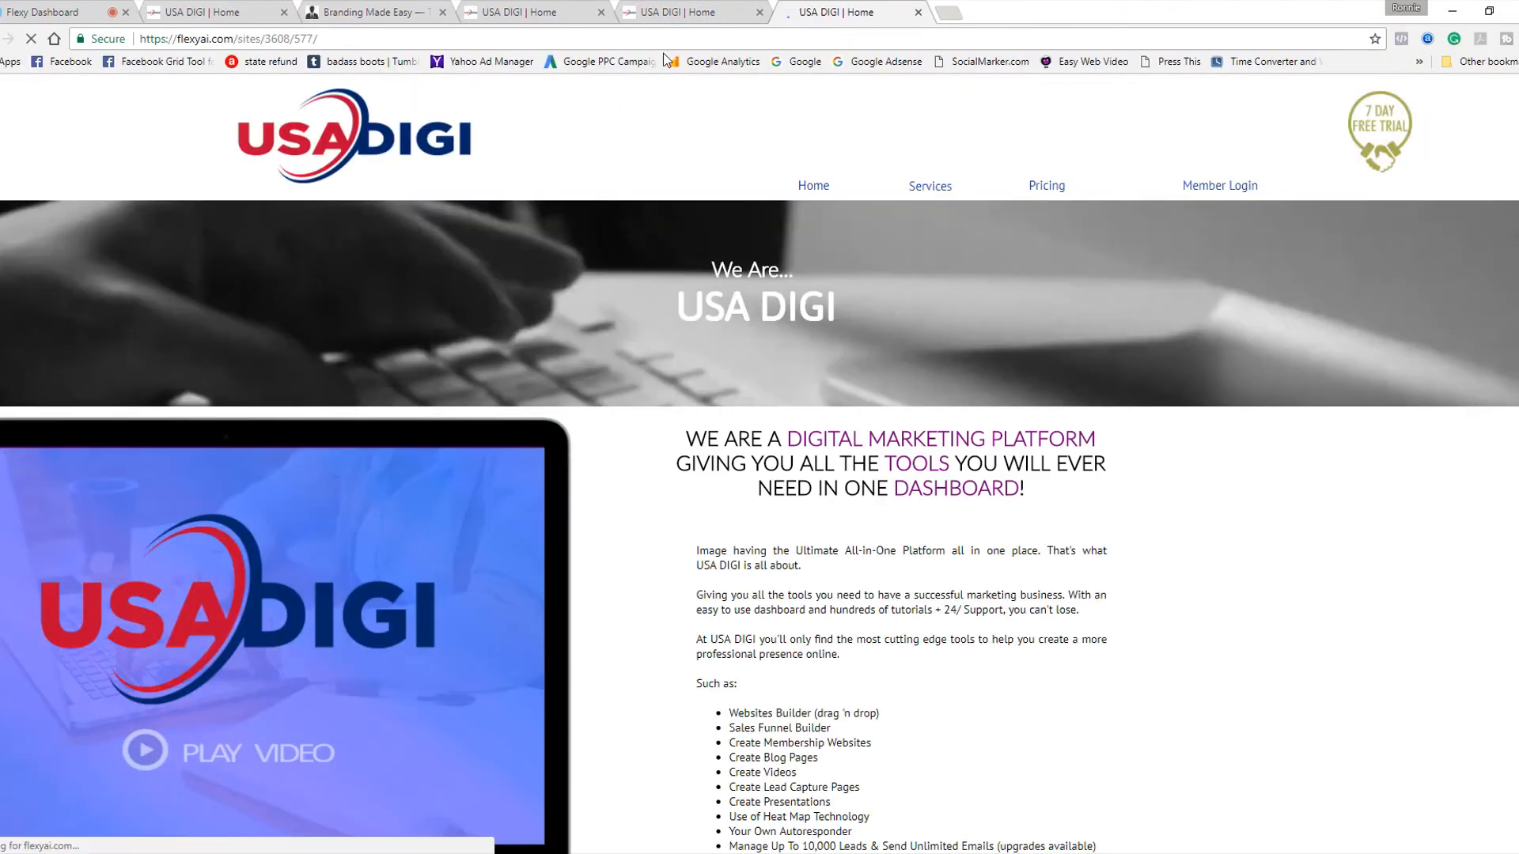
{"action": "left_click", "coordinate": [949, 13]}
{"action": "right_click", "coordinate": [944, 36]}
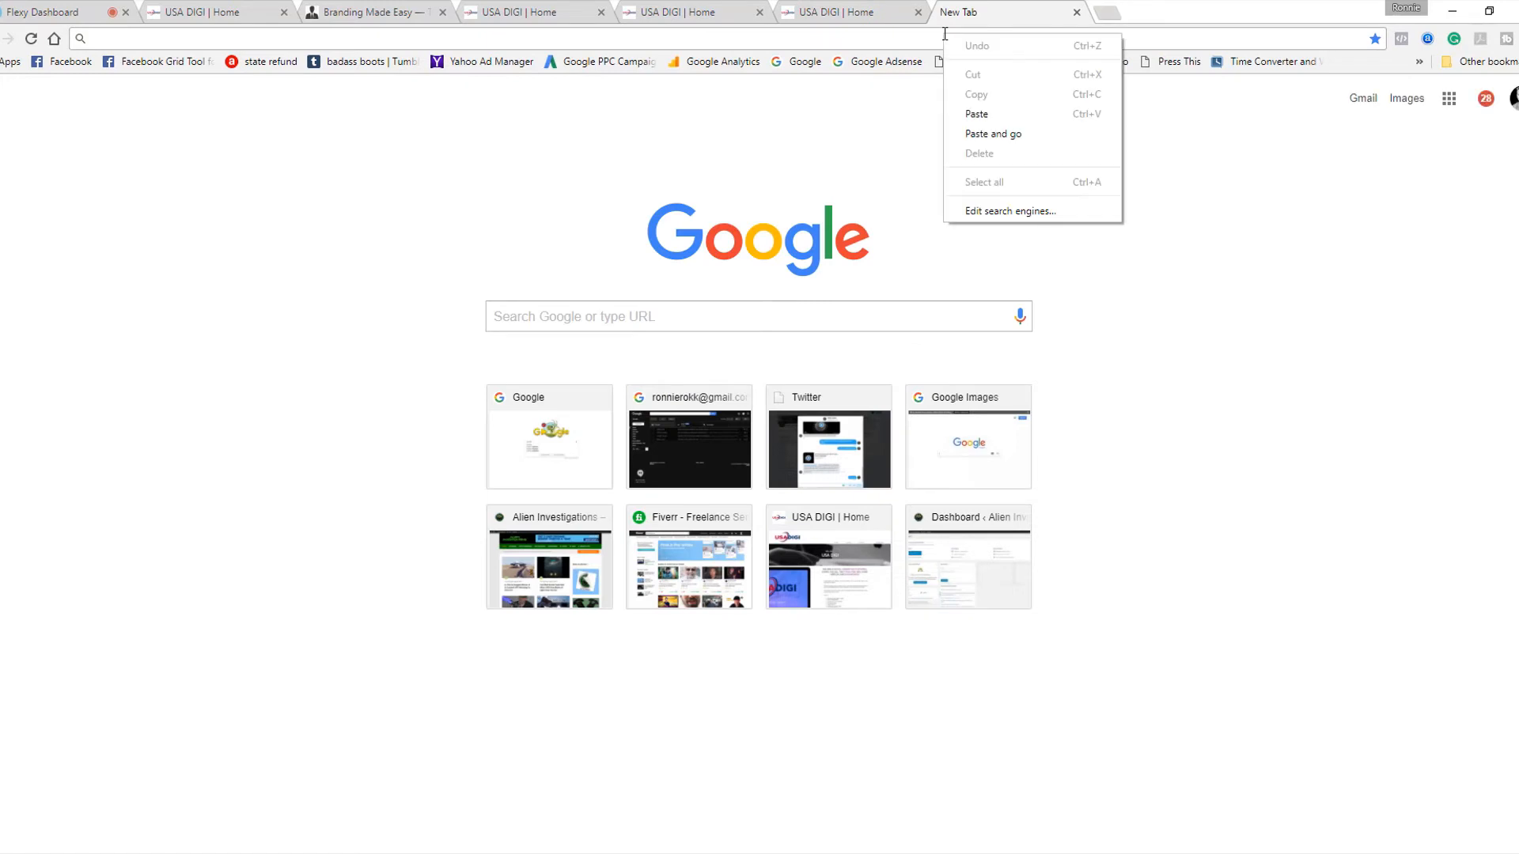
{"action": "left_click", "coordinate": [976, 115]}
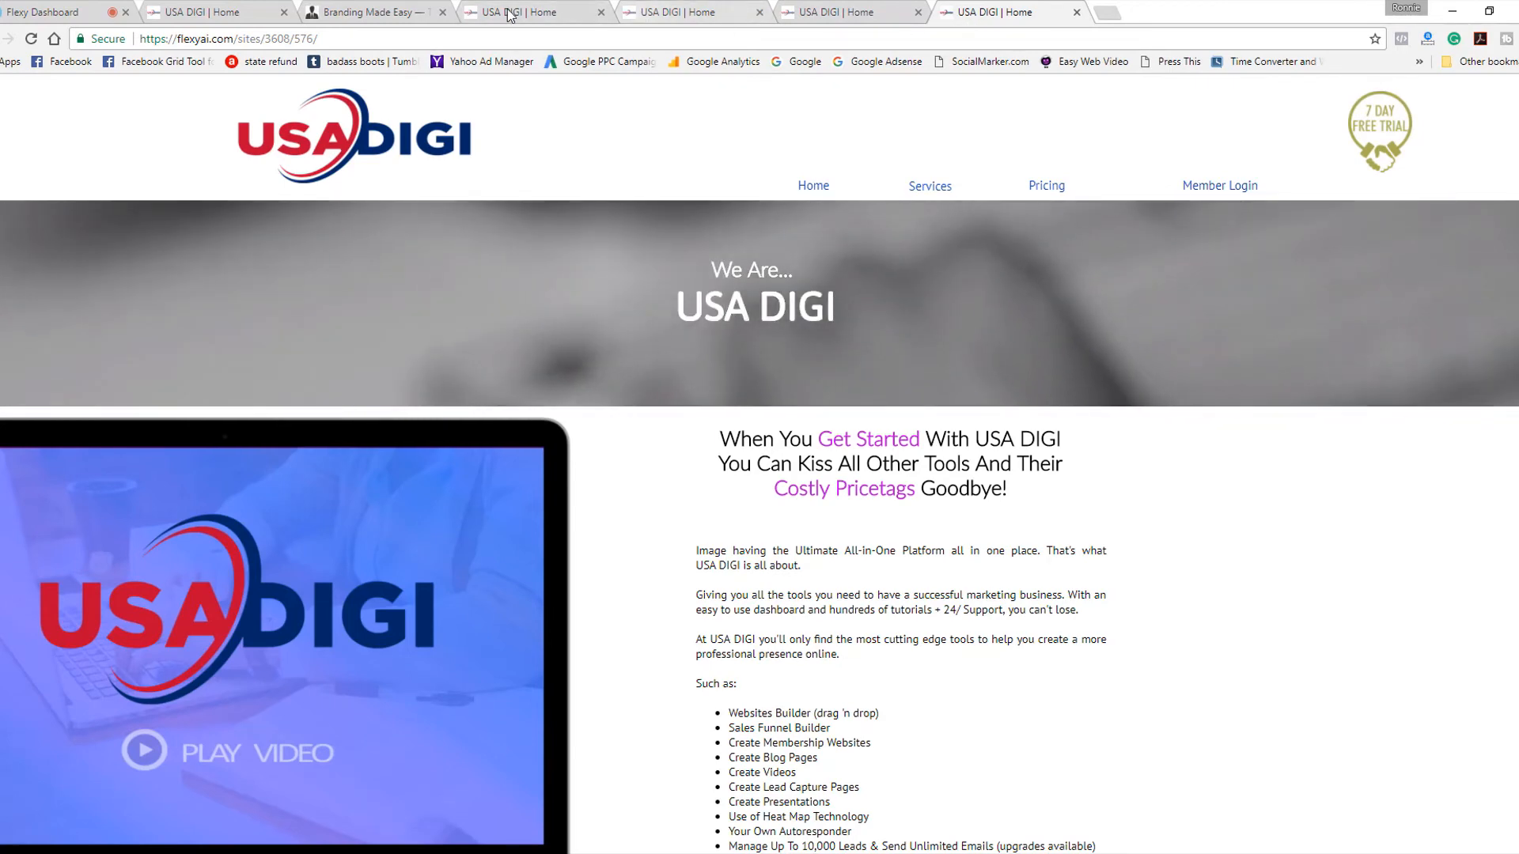
{"action": "left_click", "coordinate": [50, 15]}
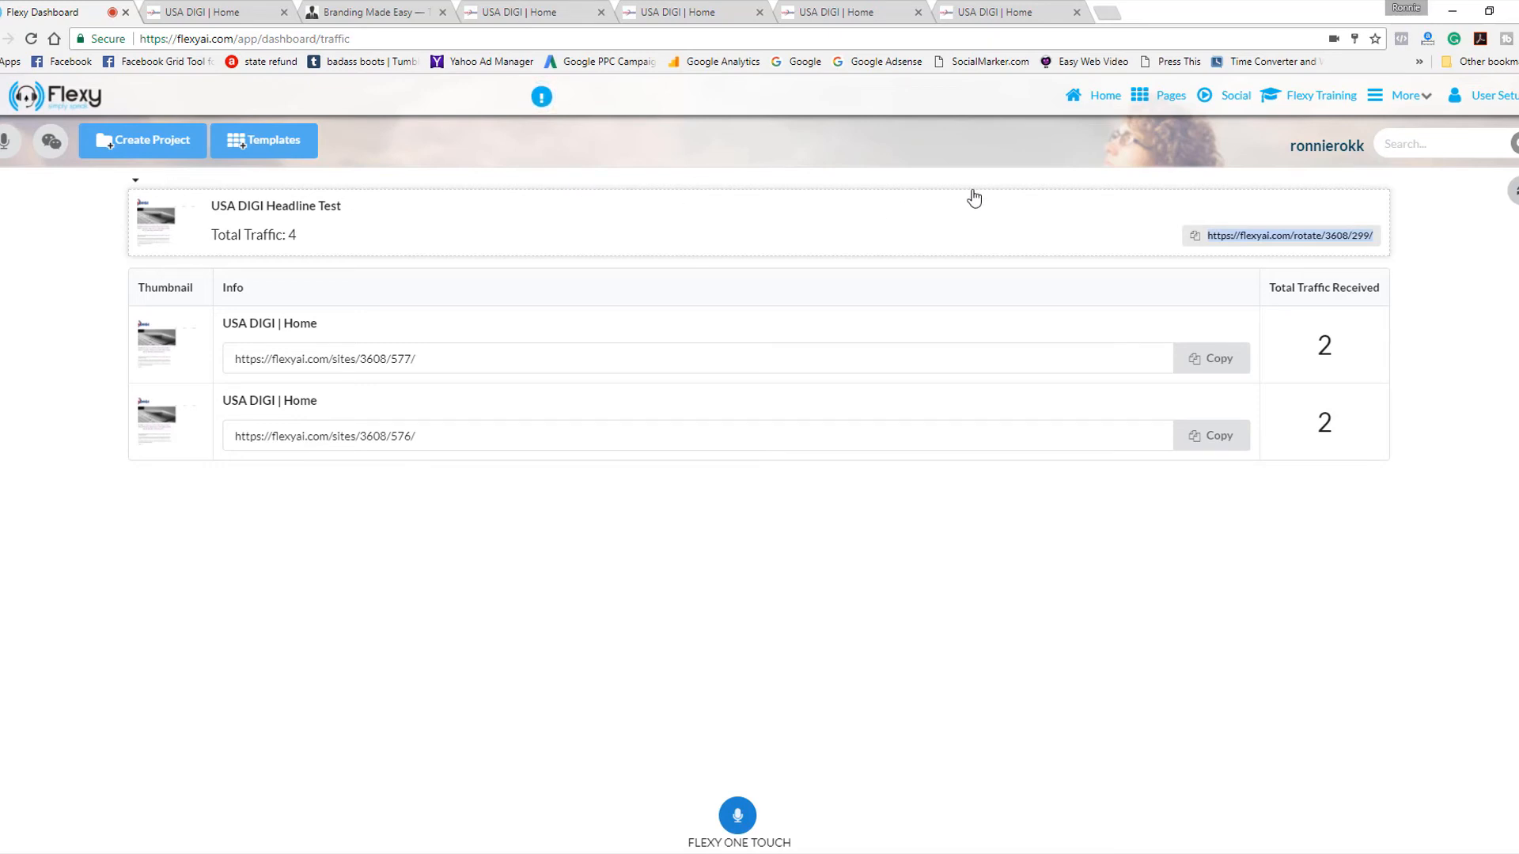
Open the USA DIGI Headline Test group on the project dashboard to view its two page versions.
{"action": "left_click", "coordinate": [1111, 108]}
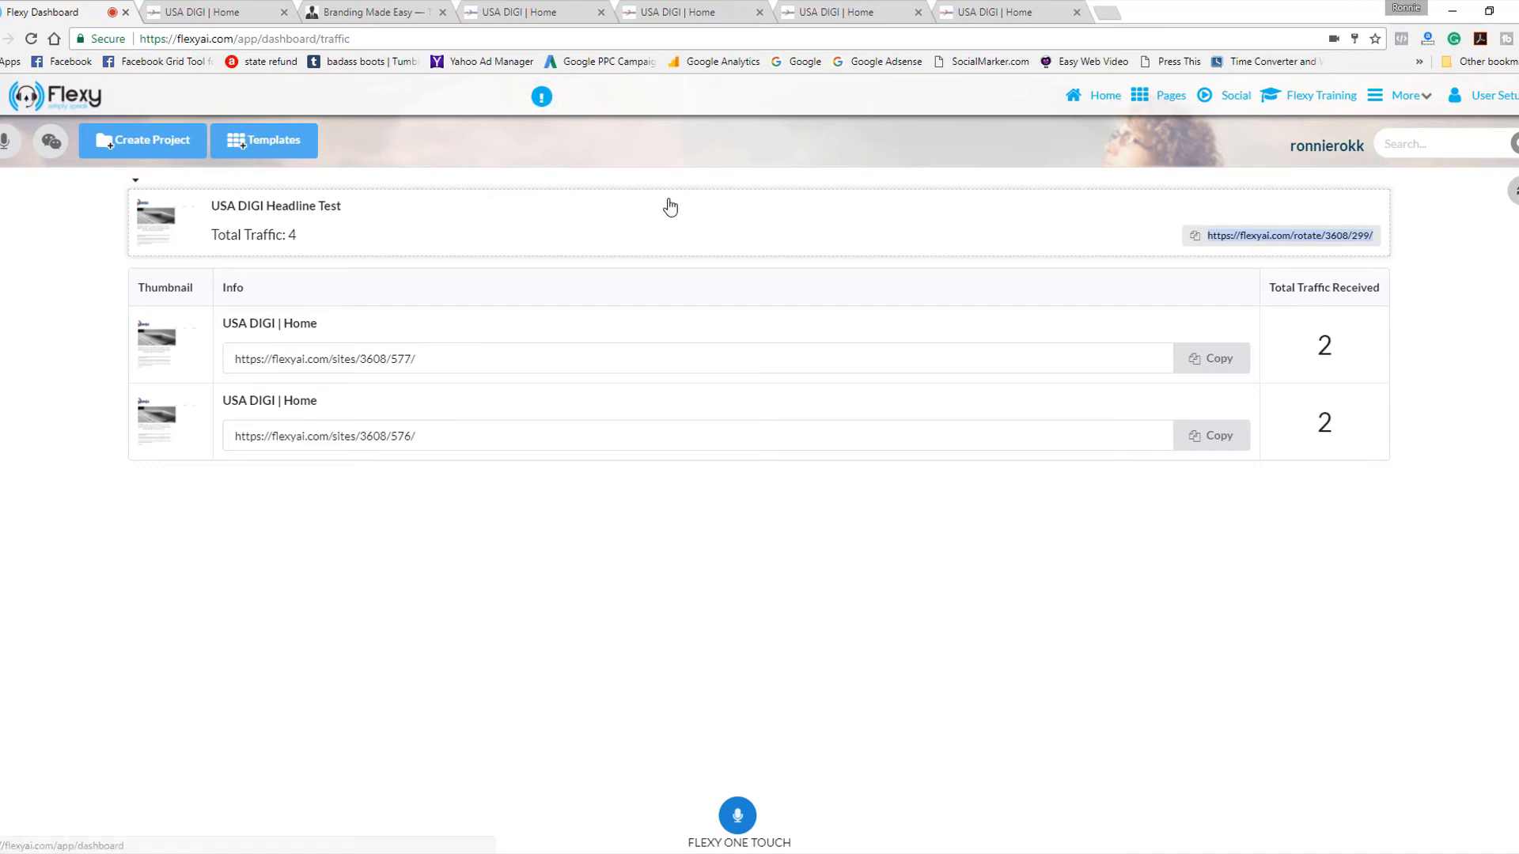
{"action": "left_click", "coordinate": [194, 247]}
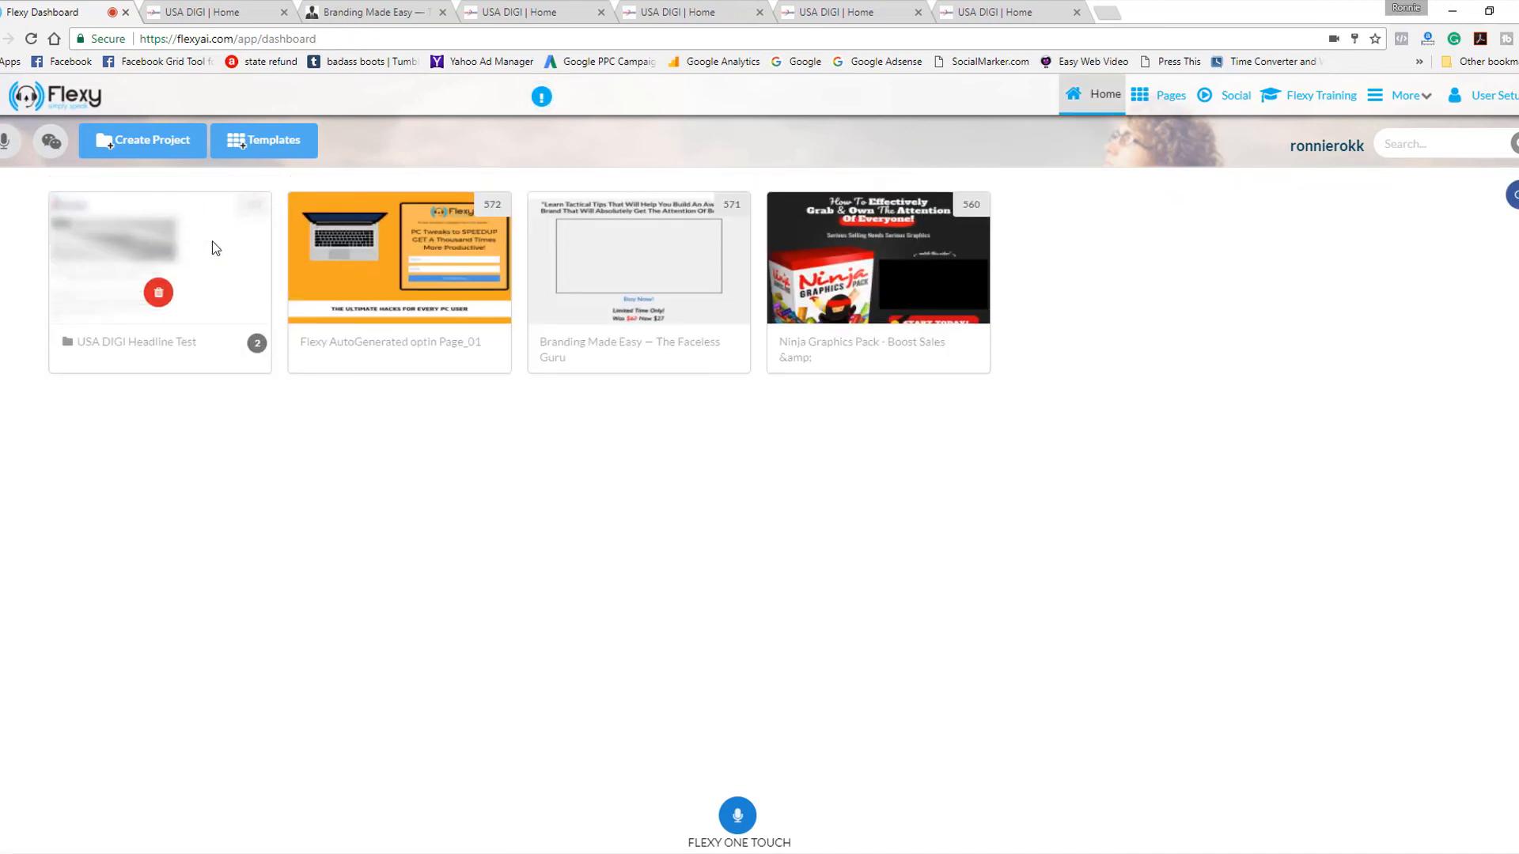
{"action": "mouse_move", "coordinate": [332, 269]}
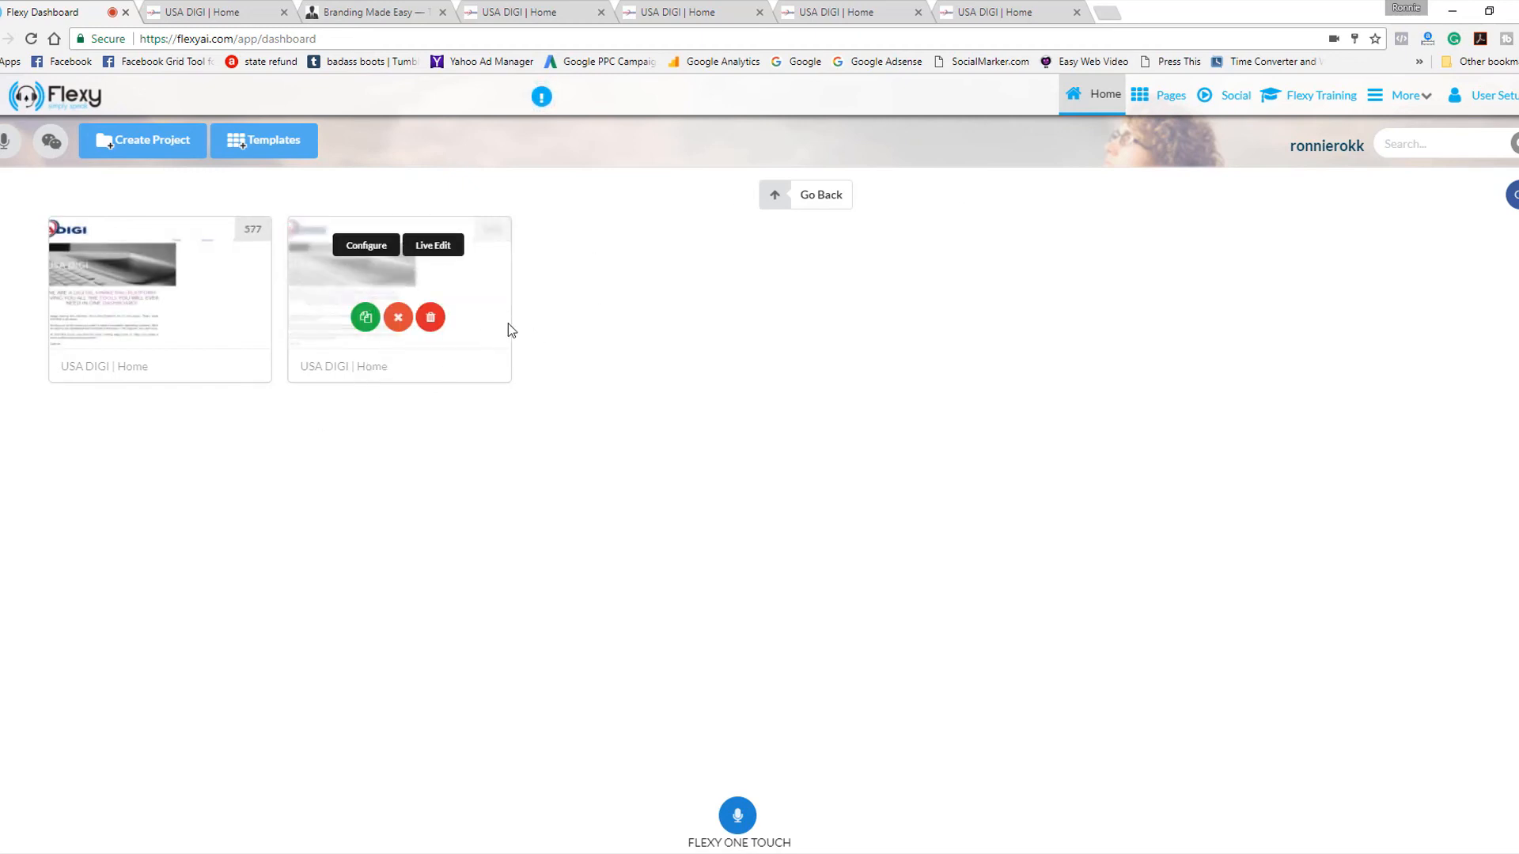
Reopen the Traffic Rotator and expand the USA DIGI Headline Test group to review the traffic received by each page.
{"action": "left_click", "coordinate": [1418, 98]}
{"action": "left_click", "coordinate": [1378, 182]}
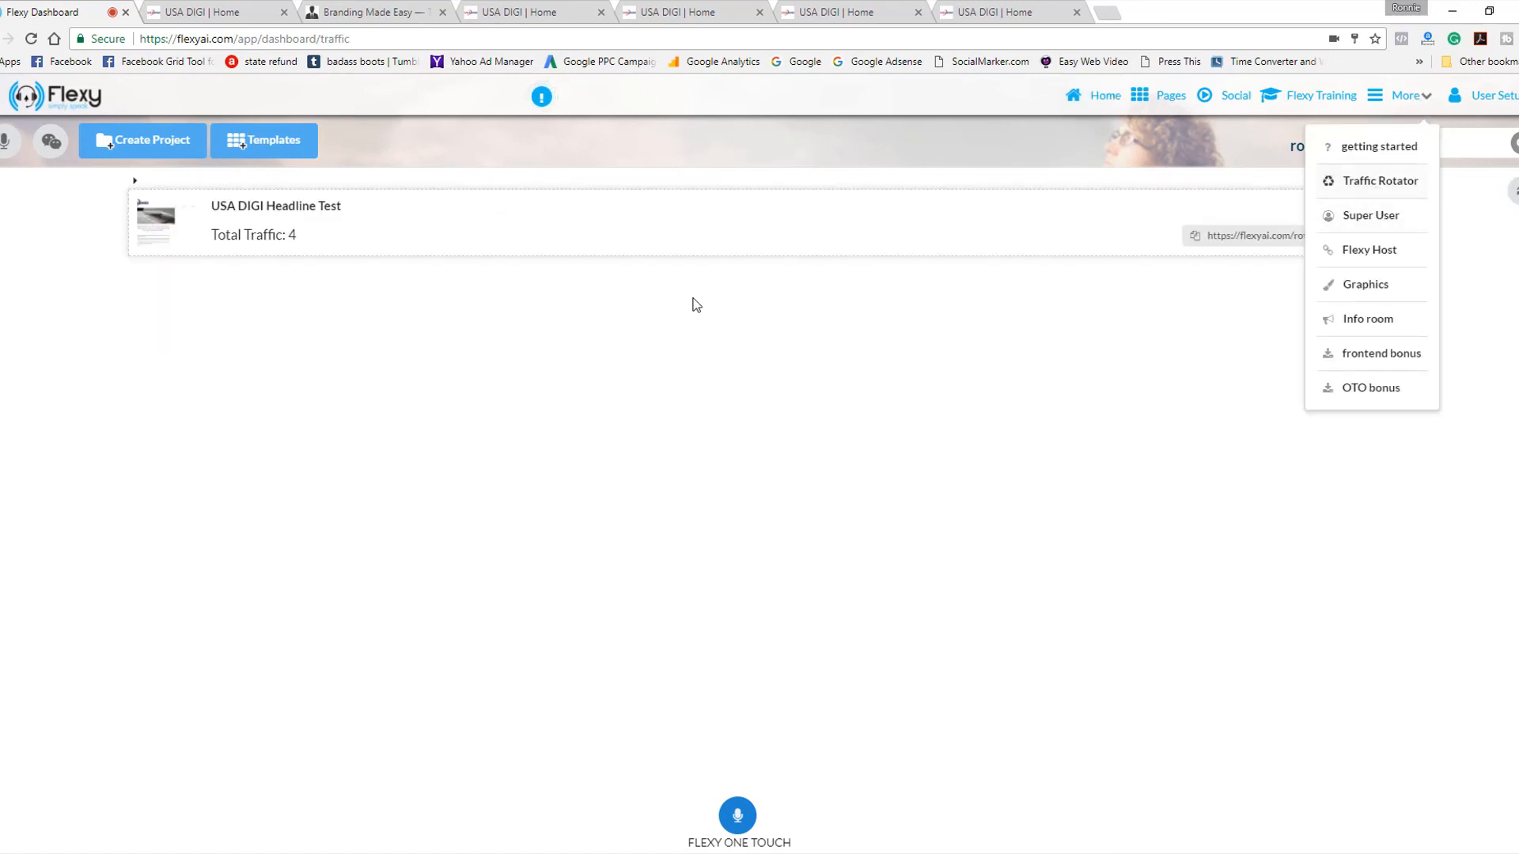
{"action": "left_click", "coordinate": [535, 217]}
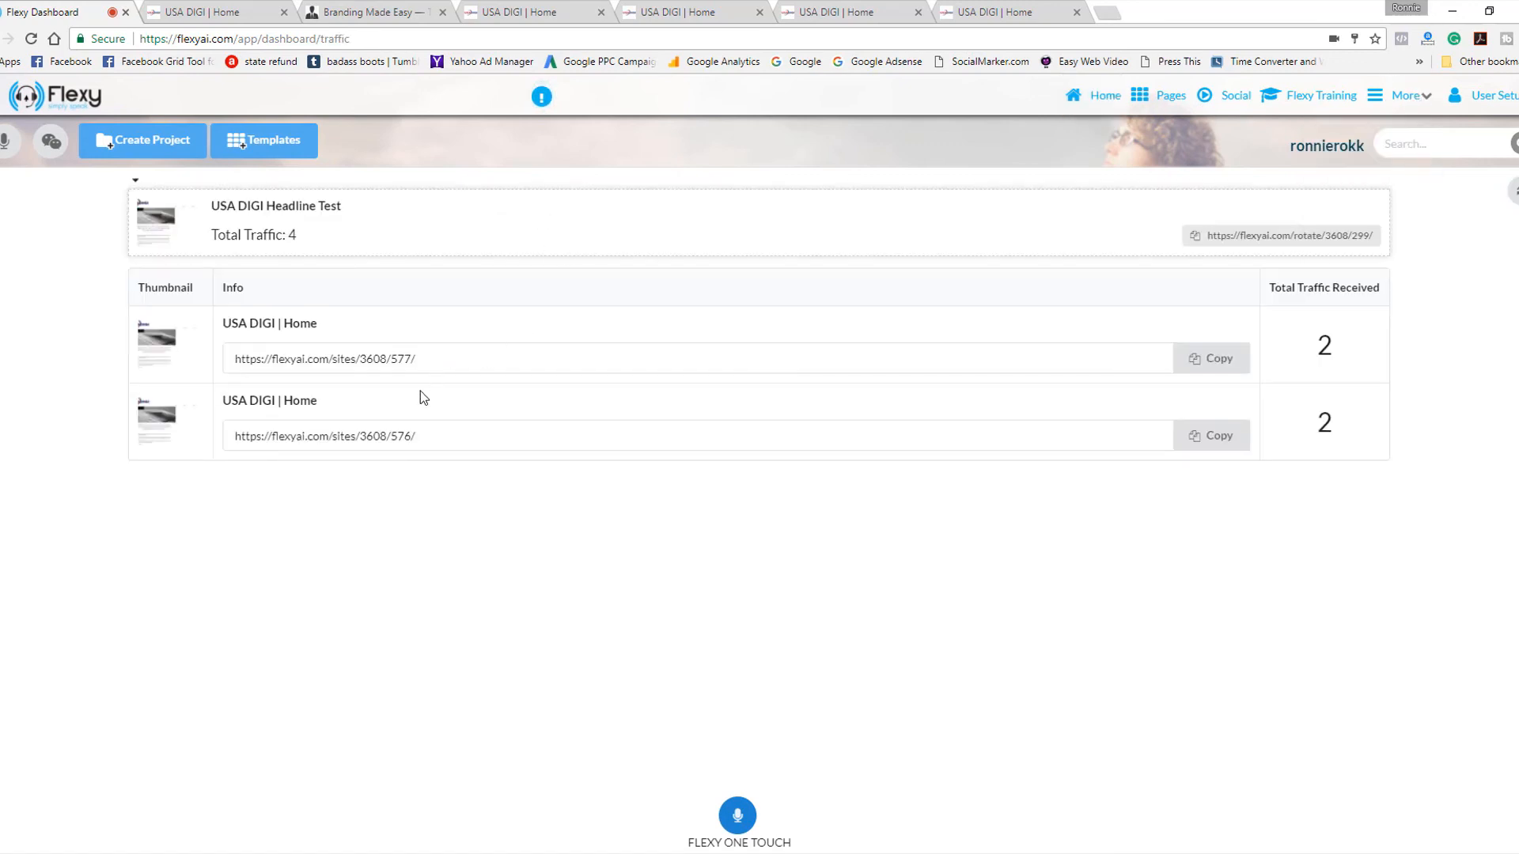